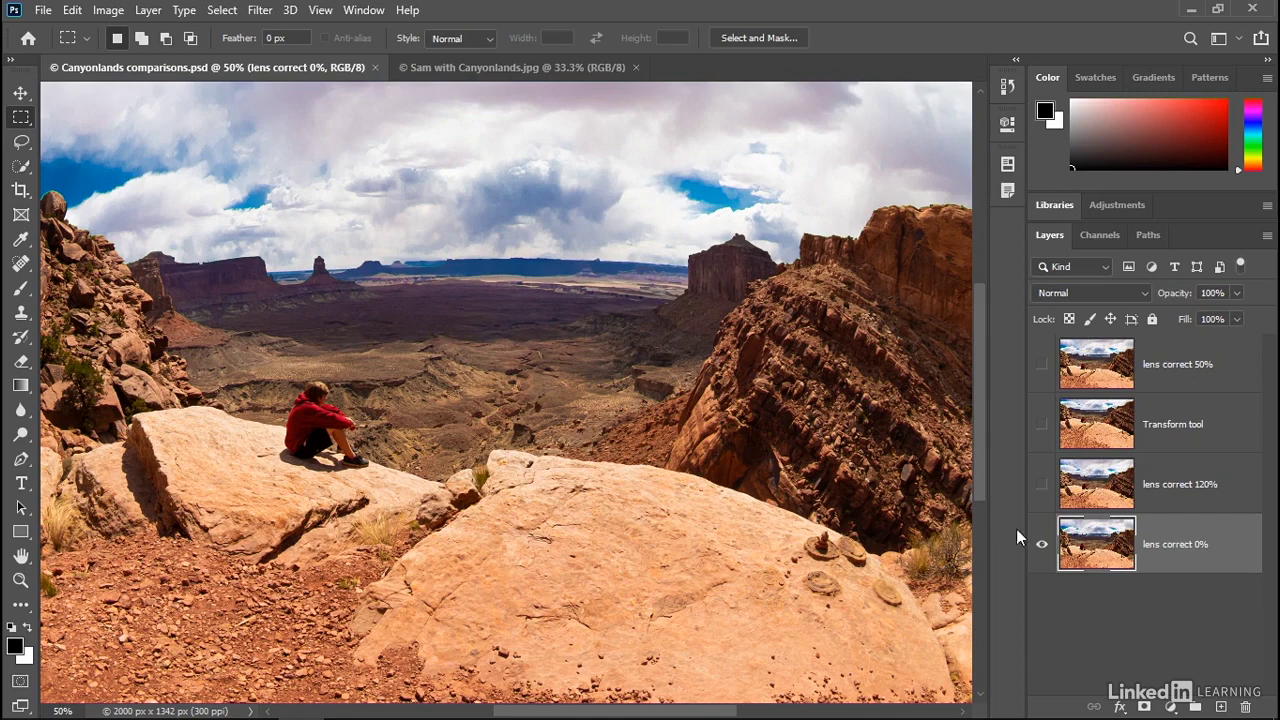
Show the "lens correct 120%" layer and outline the horizon, the seated person and the stacked rocks to compare their shapes.
click(1043, 485)
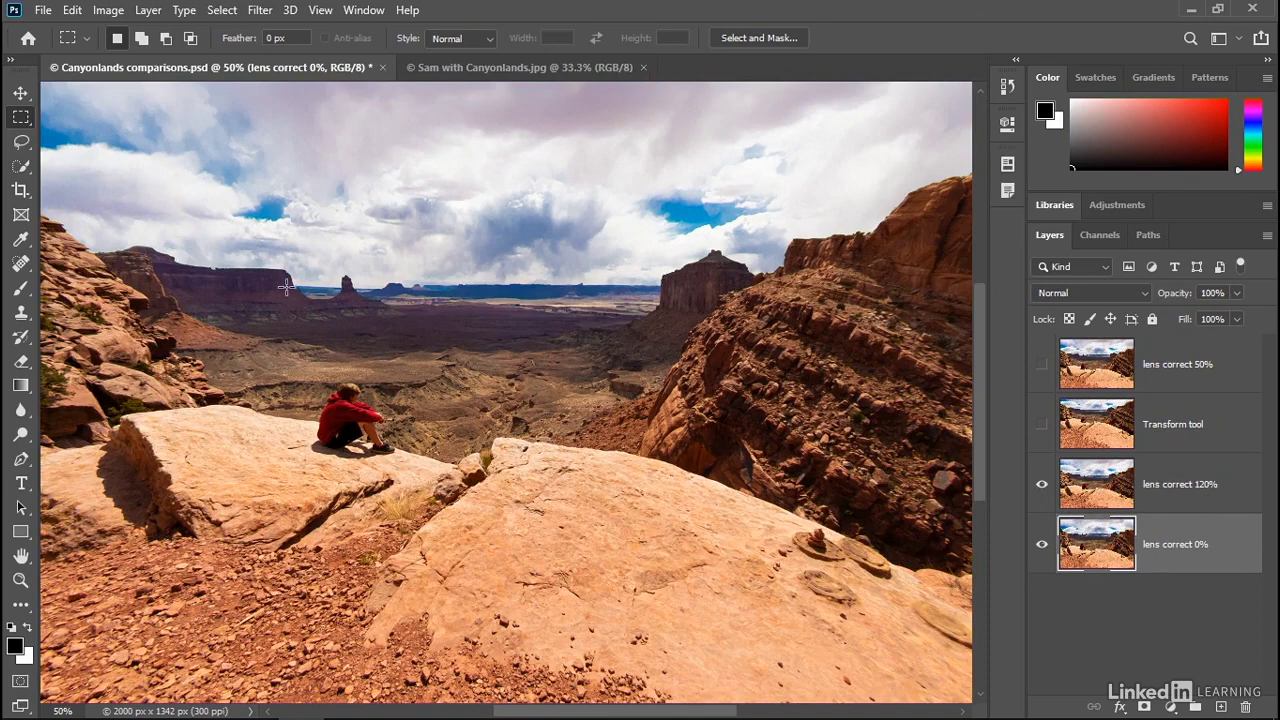
drag(288, 287, 746, 350)
click(716, 377)
drag(307, 228, 750, 347)
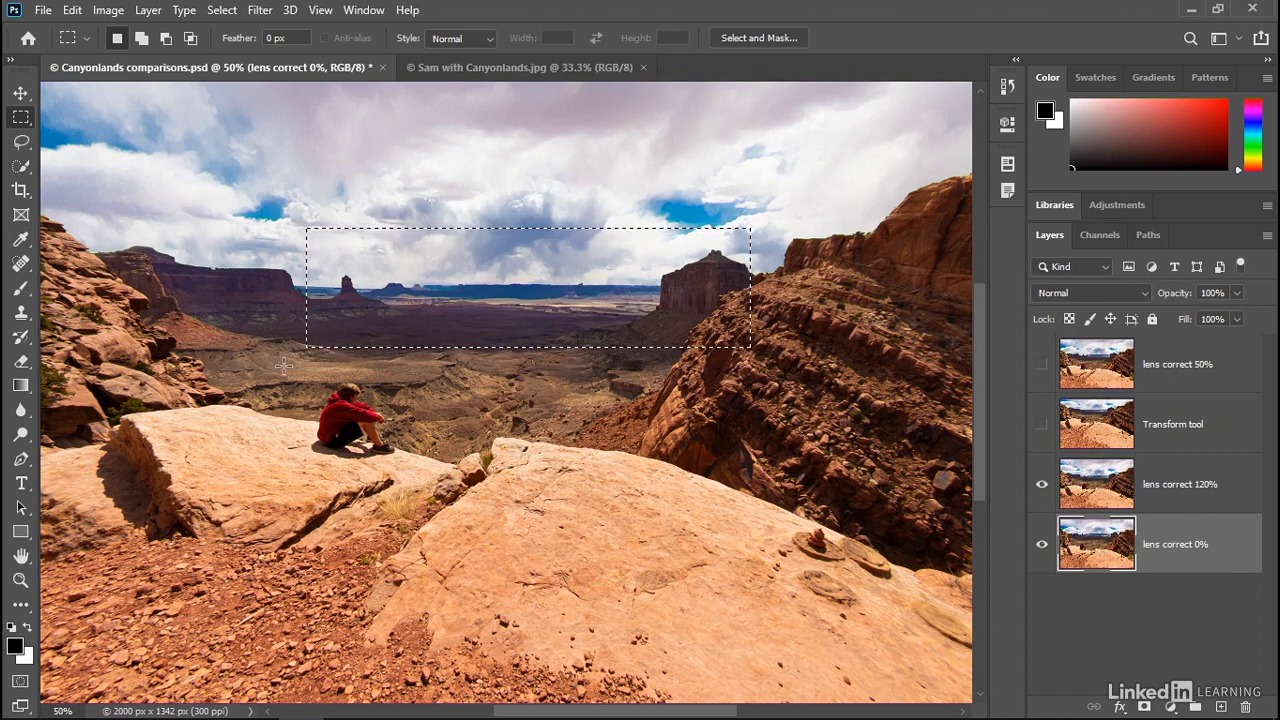
drag(285, 366, 415, 462)
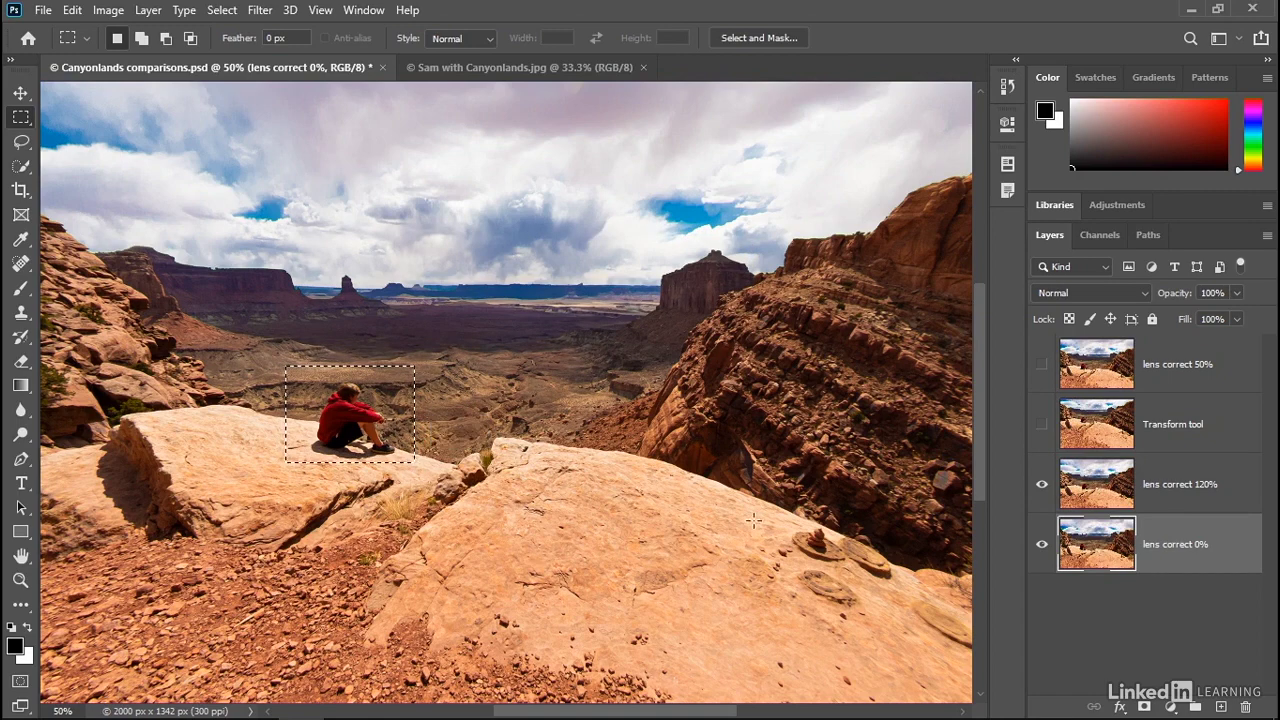
drag(783, 517, 845, 570)
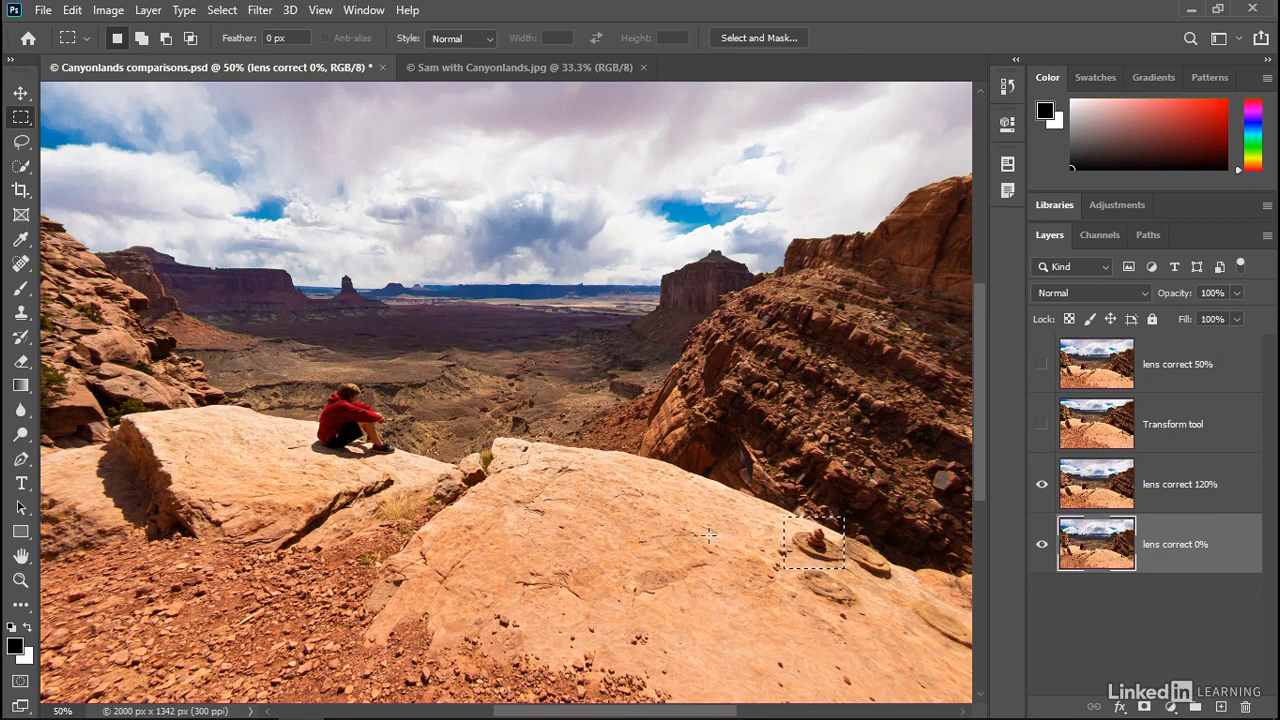
drag(290, 226, 775, 350)
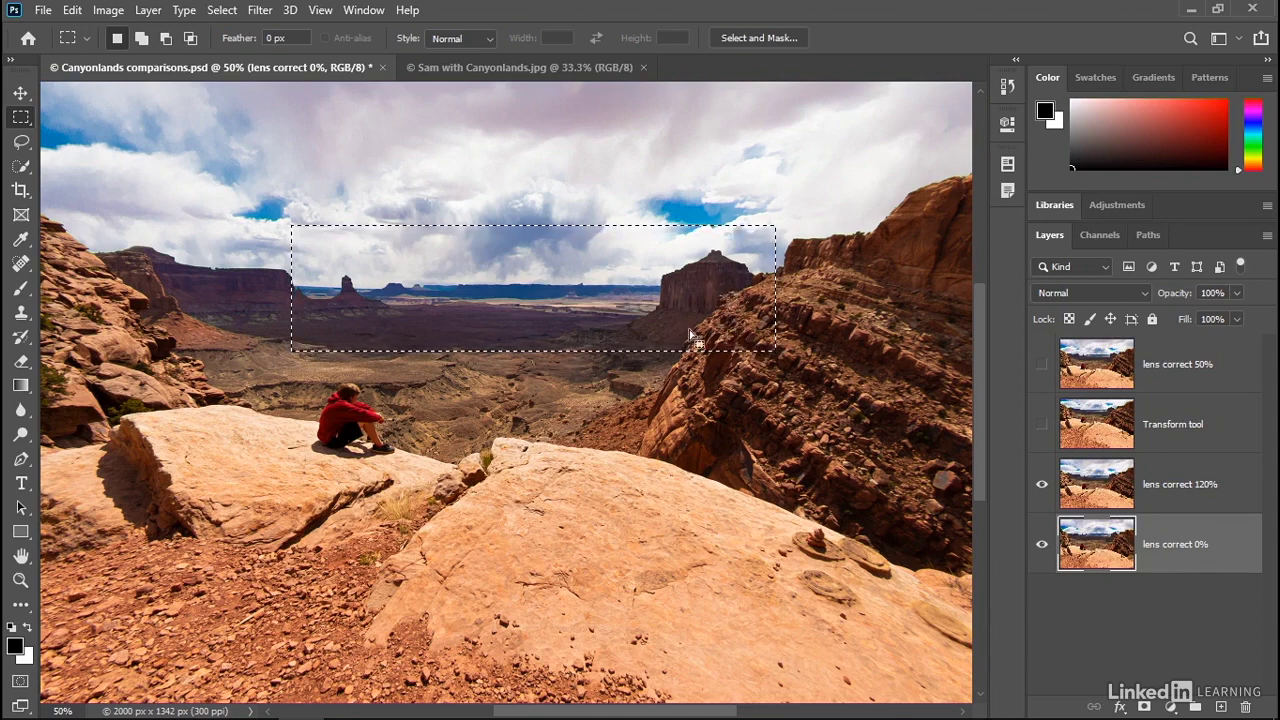
Show the "Transform tool" layer and outline the horizon, the seated person and the stacked rocks, leaving nothing selected.
click(1042, 424)
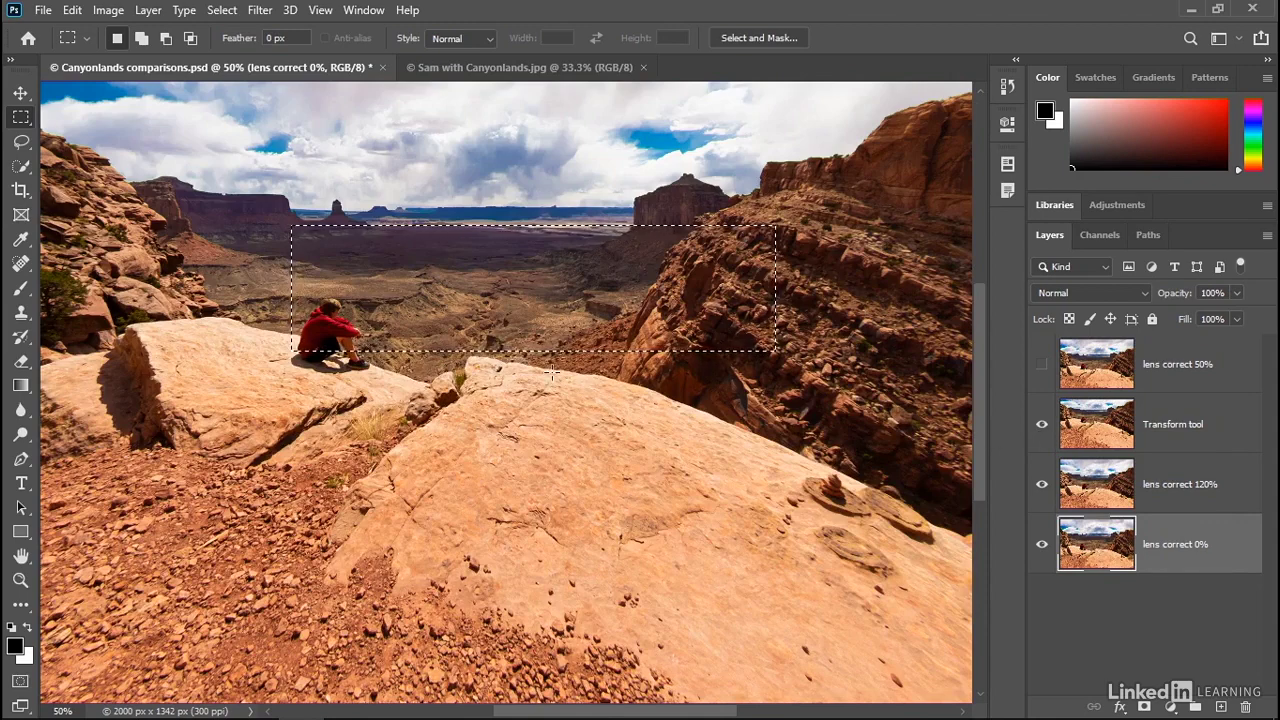
key(ctrl+d)
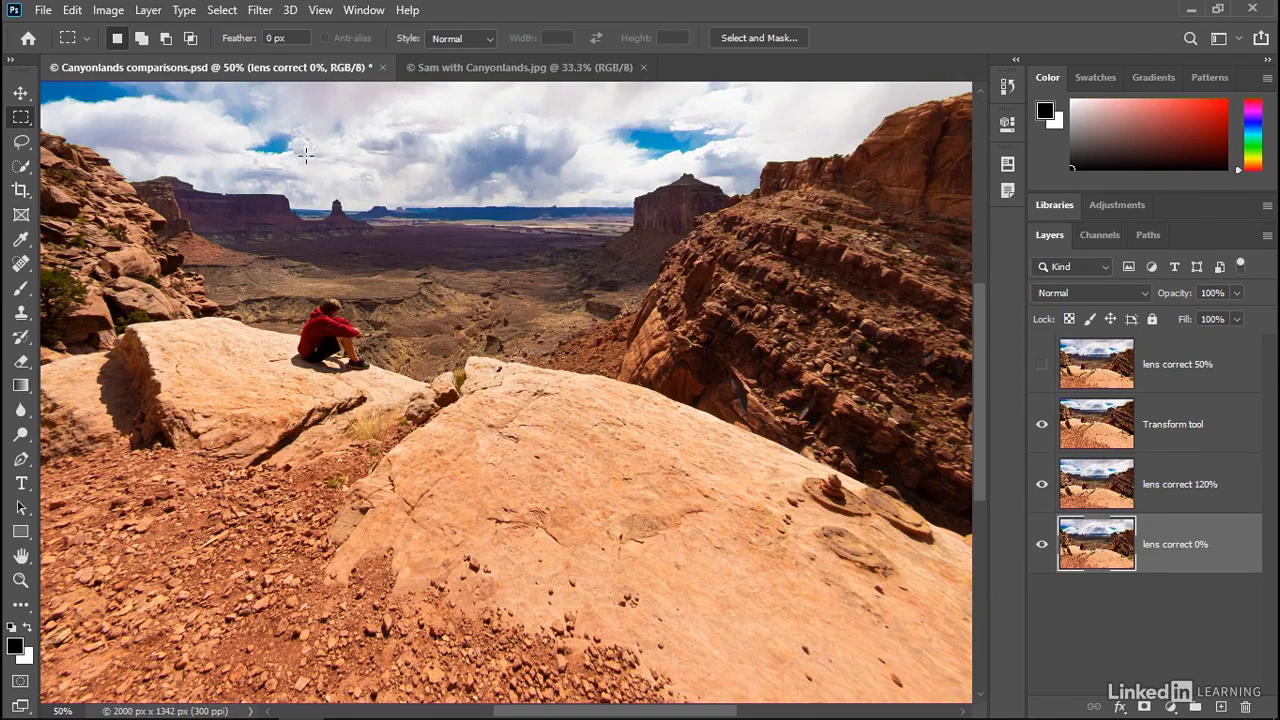
drag(310, 157, 748, 266)
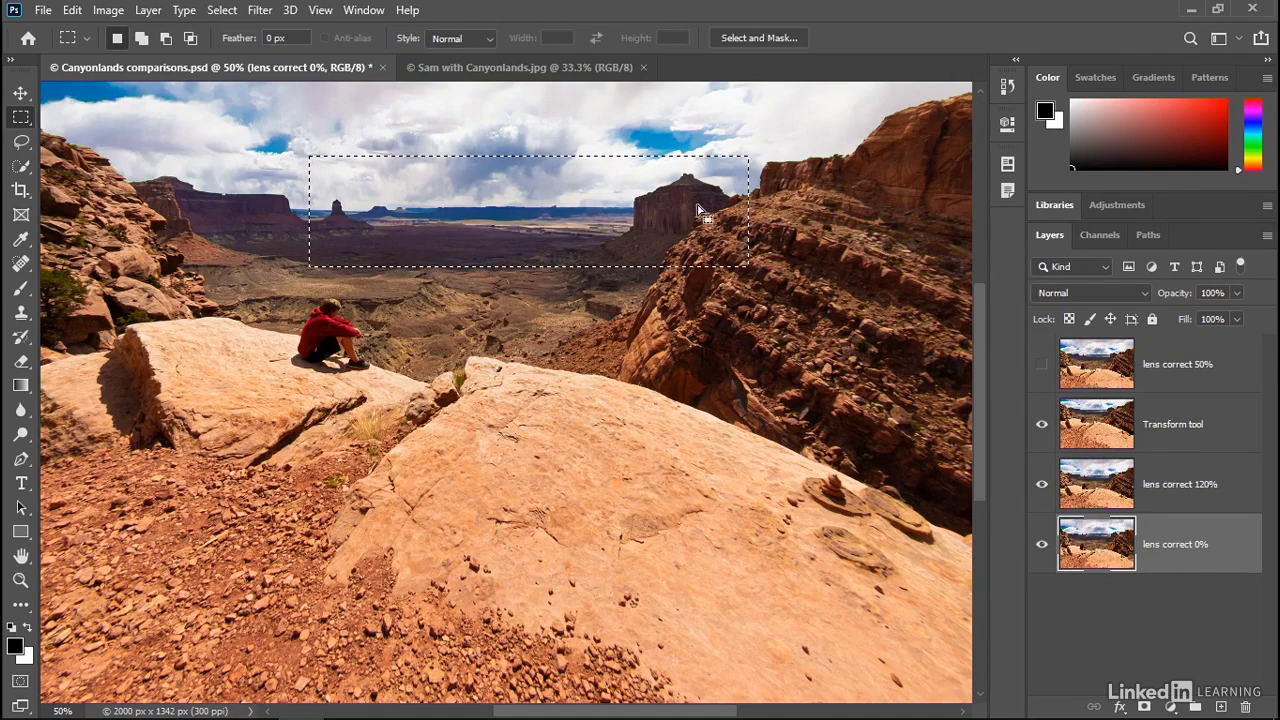
click(410, 335)
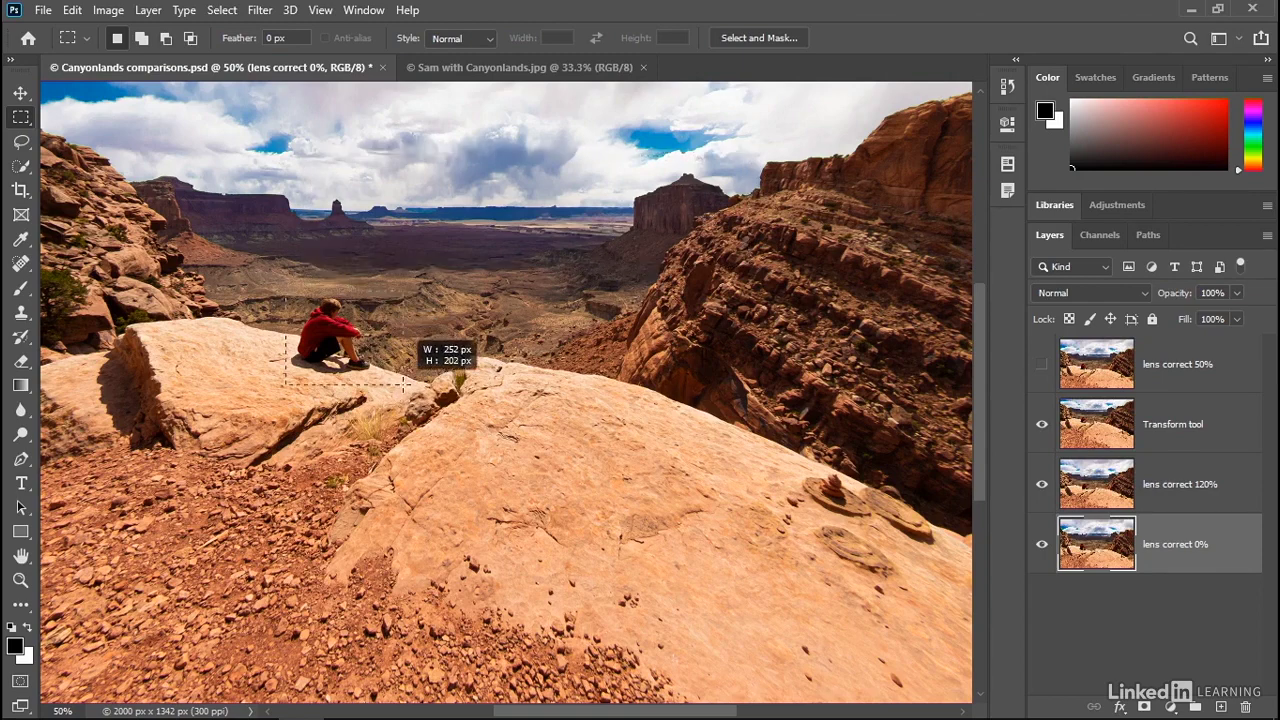
drag(794, 458, 873, 521)
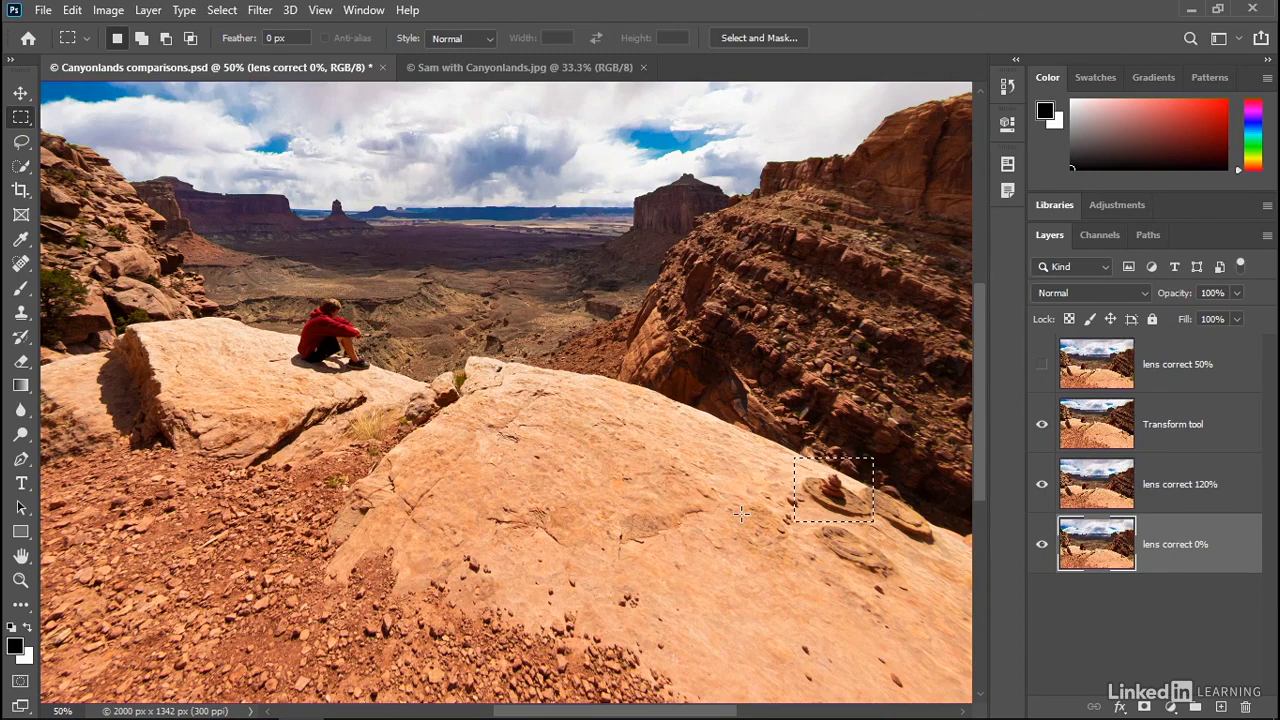
click(695, 510)
Show the "lens correct 50%" layer and outline the seated person with a rectangular selection, then deselect.
click(1042, 366)
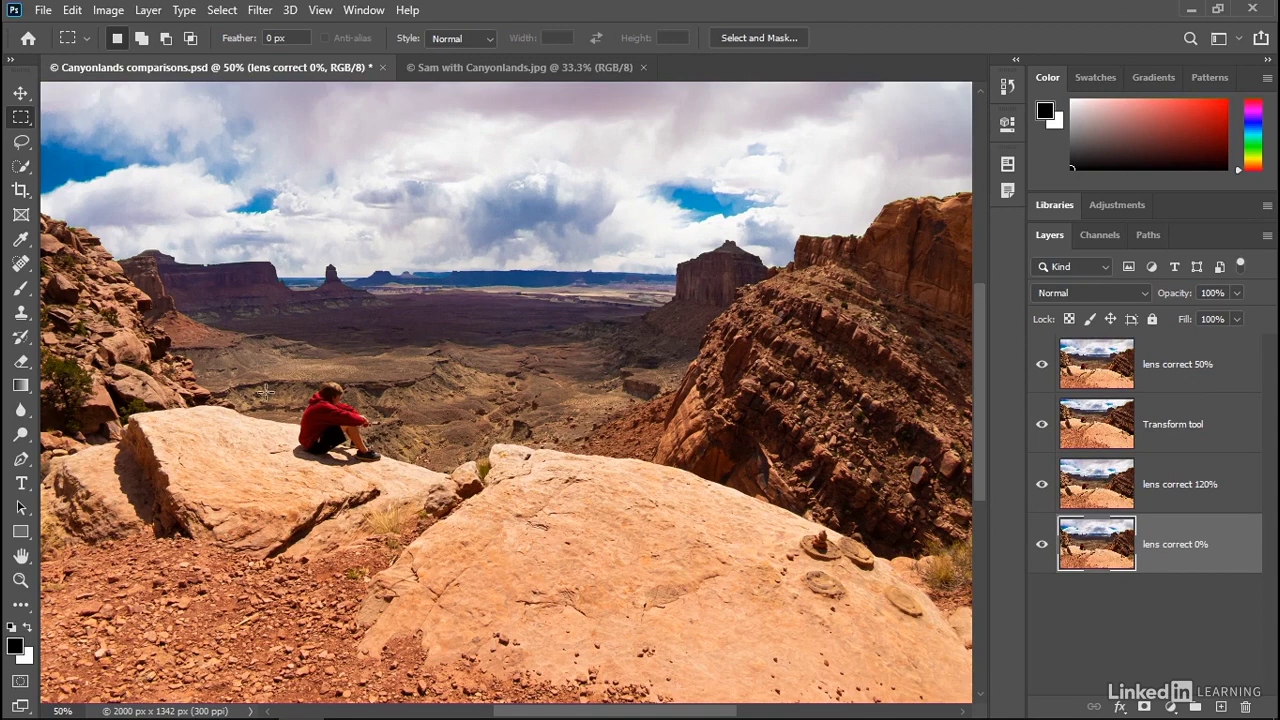
drag(263, 368, 403, 481)
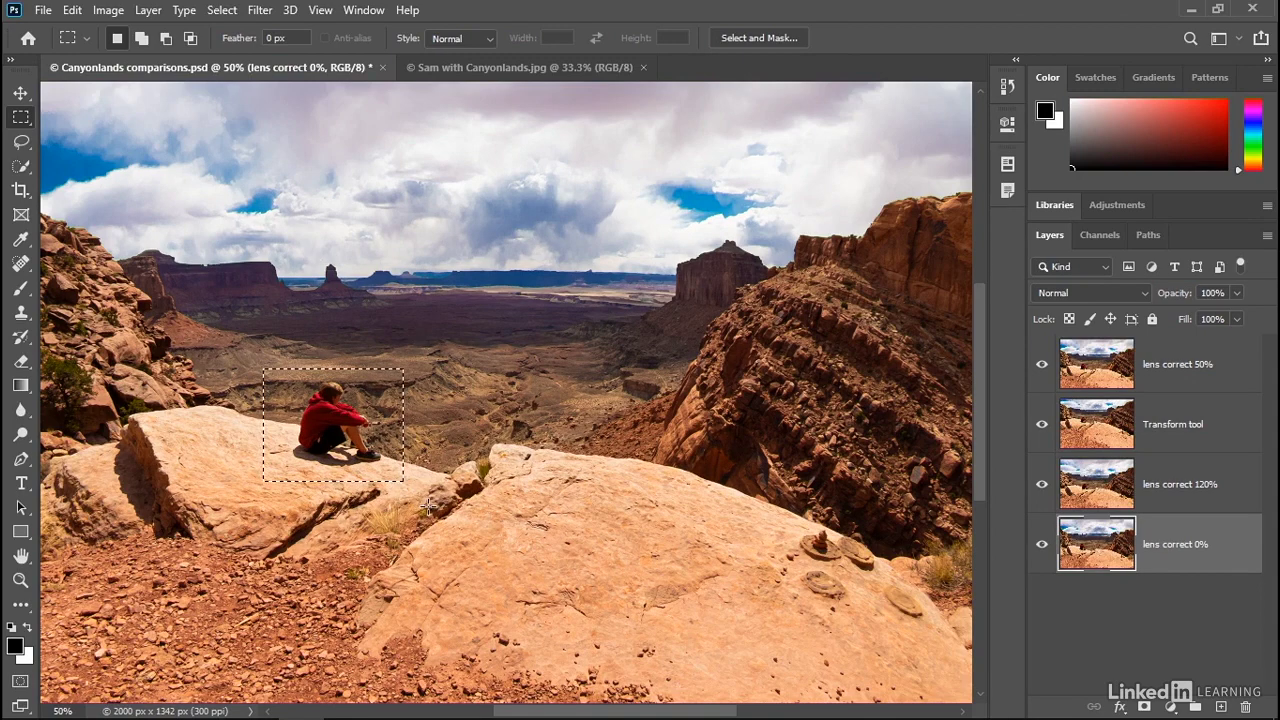
click(430, 506)
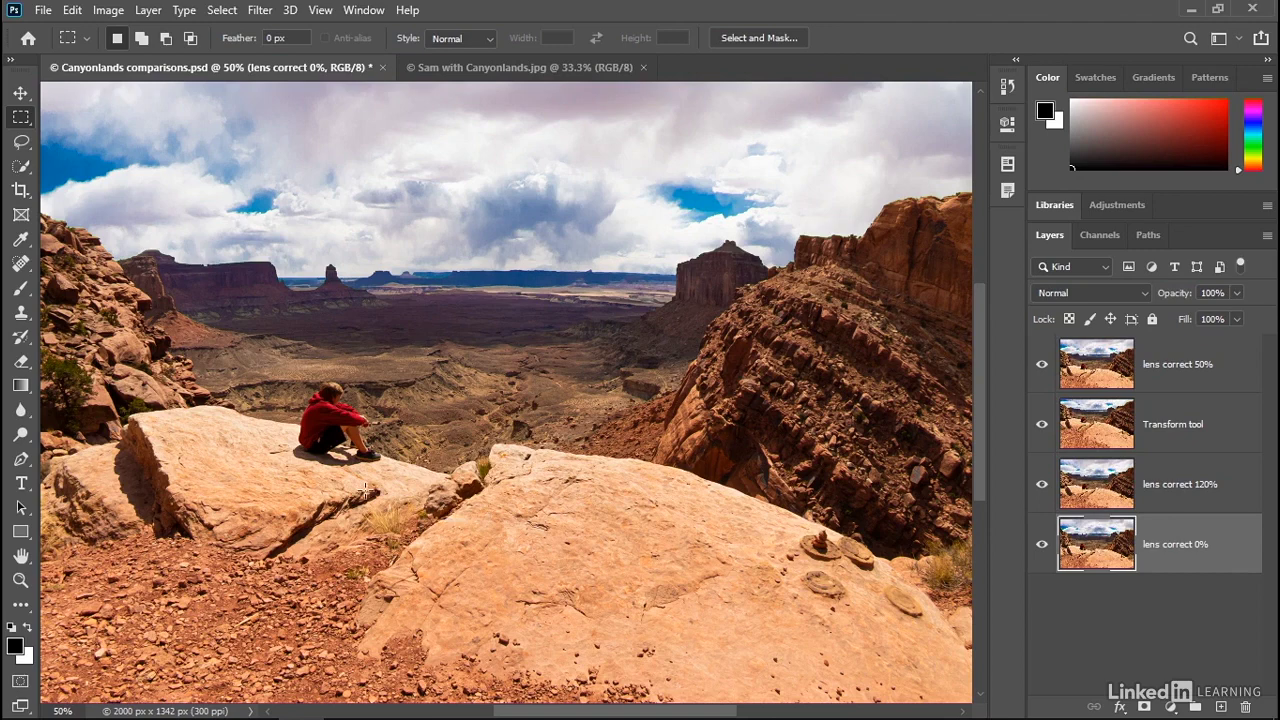
Switch to the other open Canyonlands photo and convert its Background into a regular layer named "vista".
click(469, 67)
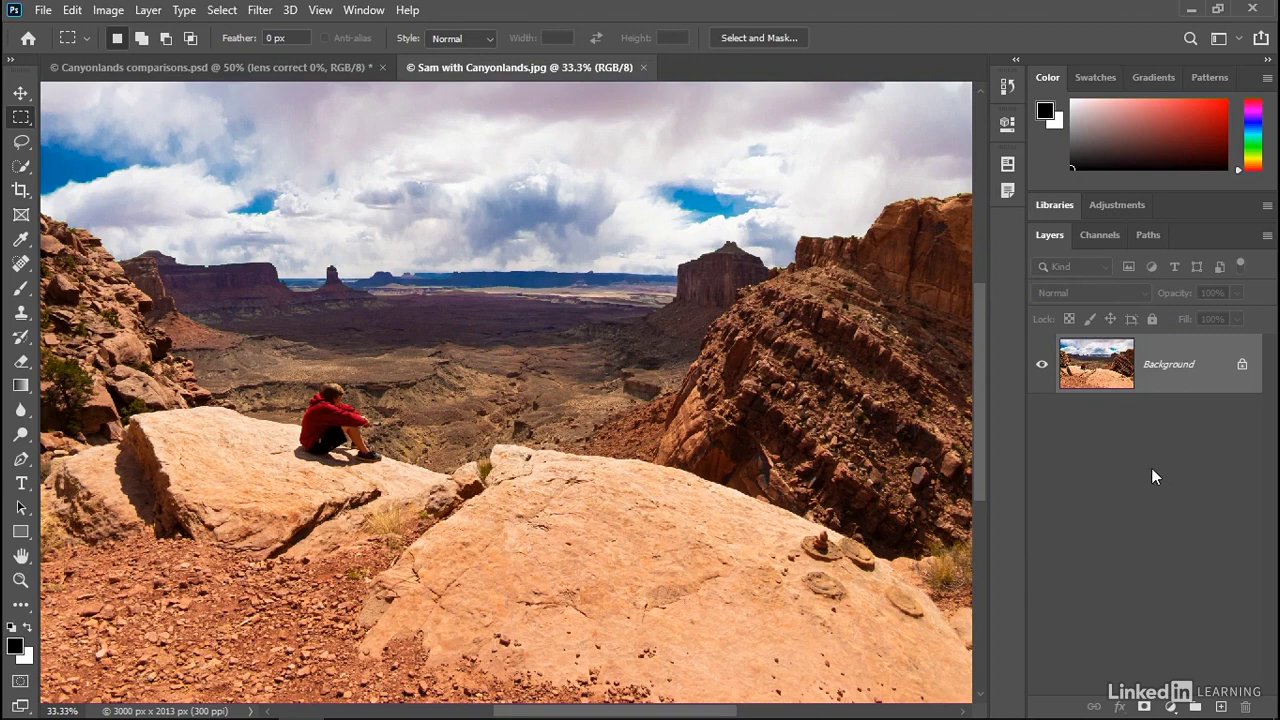
double_click(1160, 390)
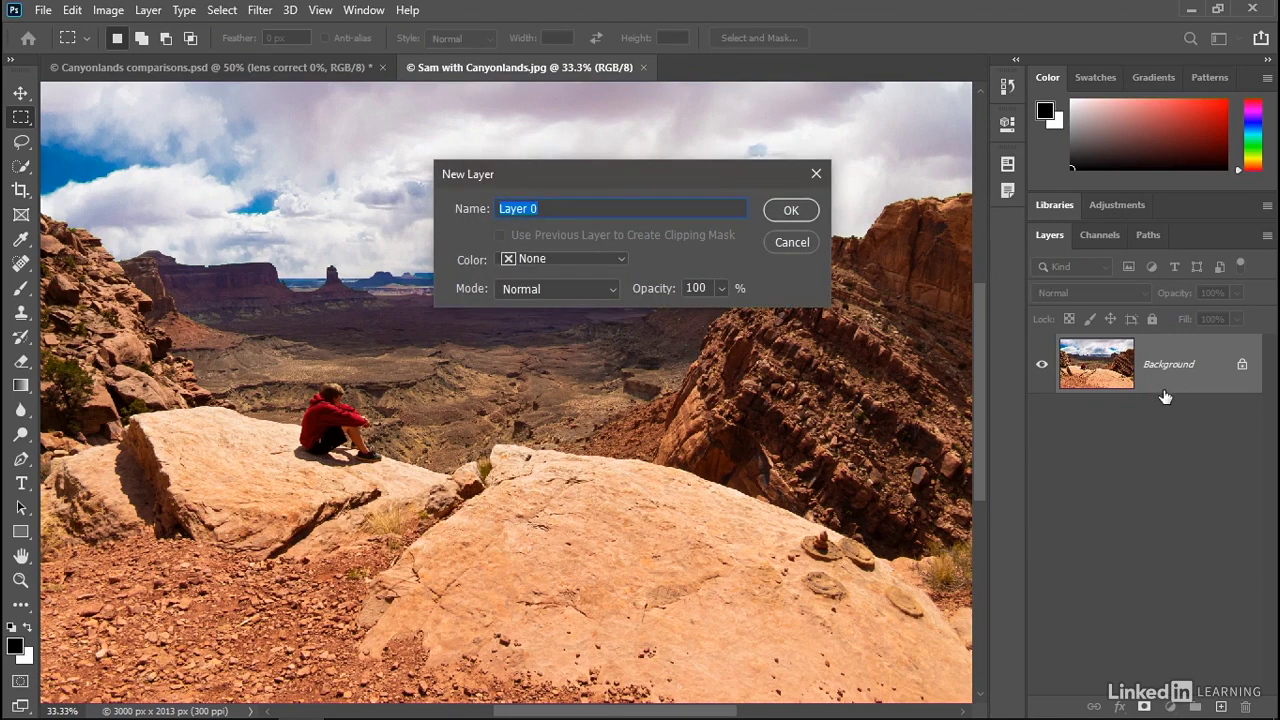
text(vista)
key(Return)
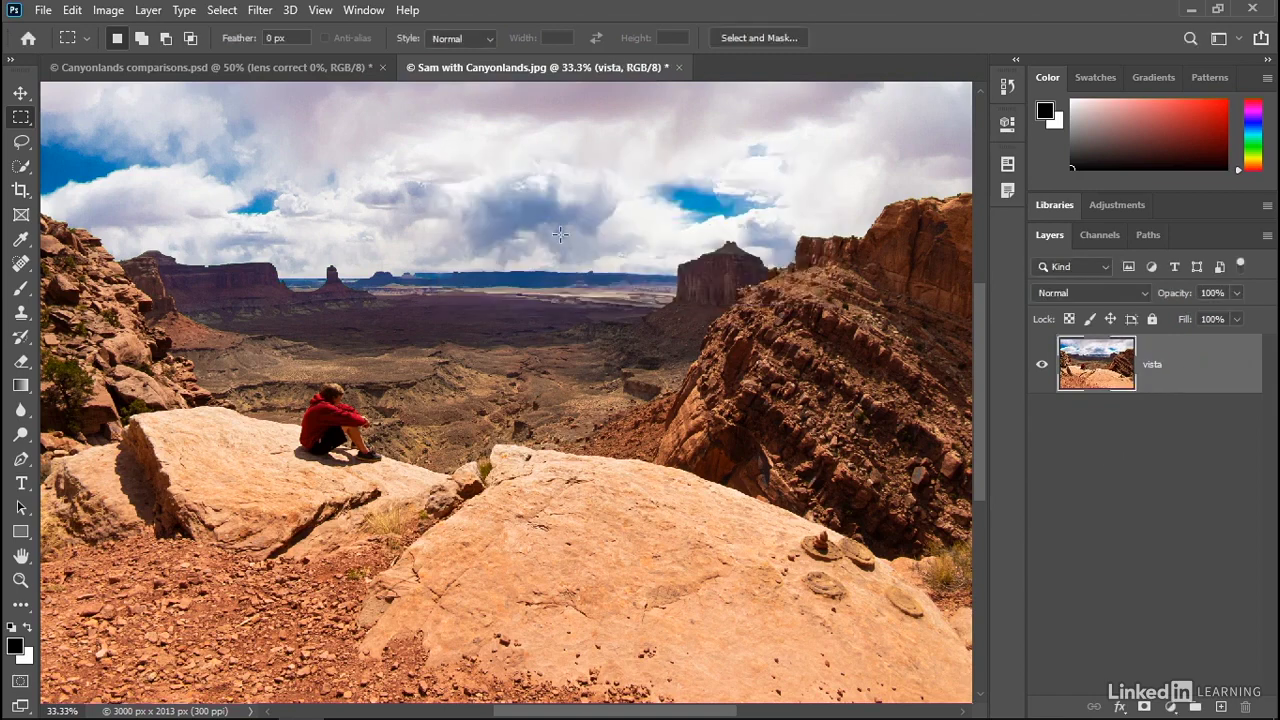
click(264, 12)
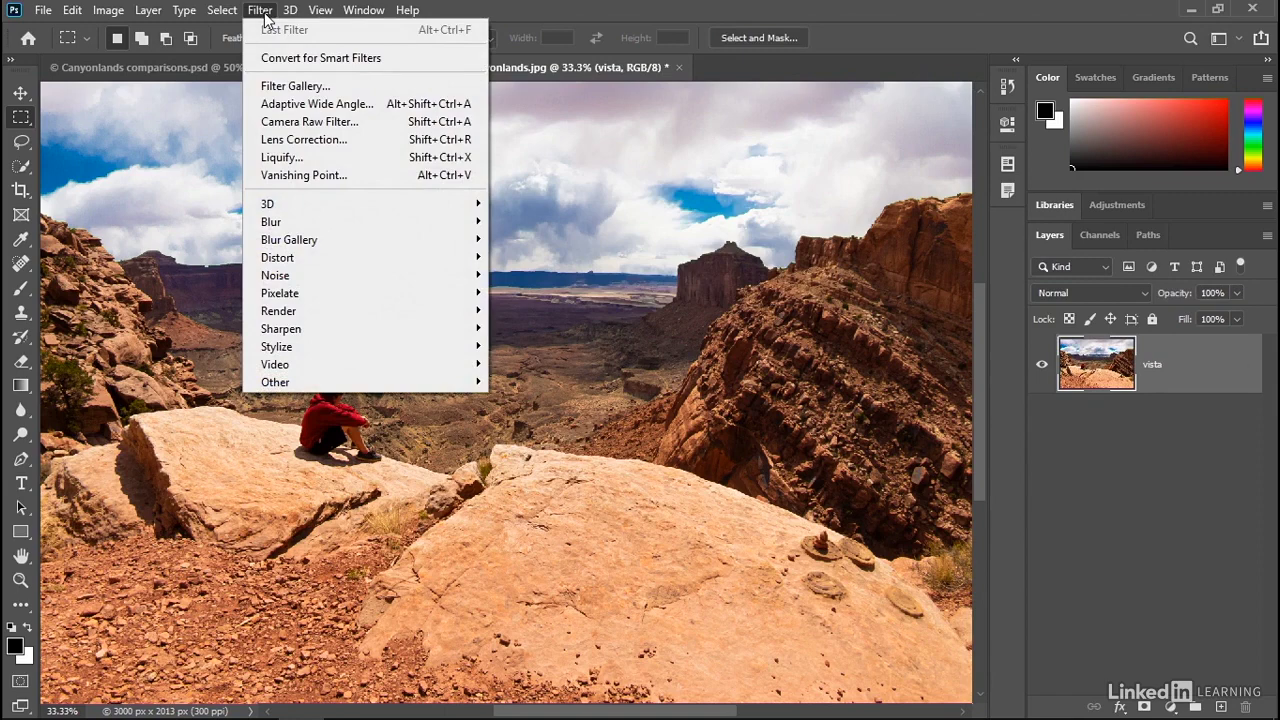
click(264, 12)
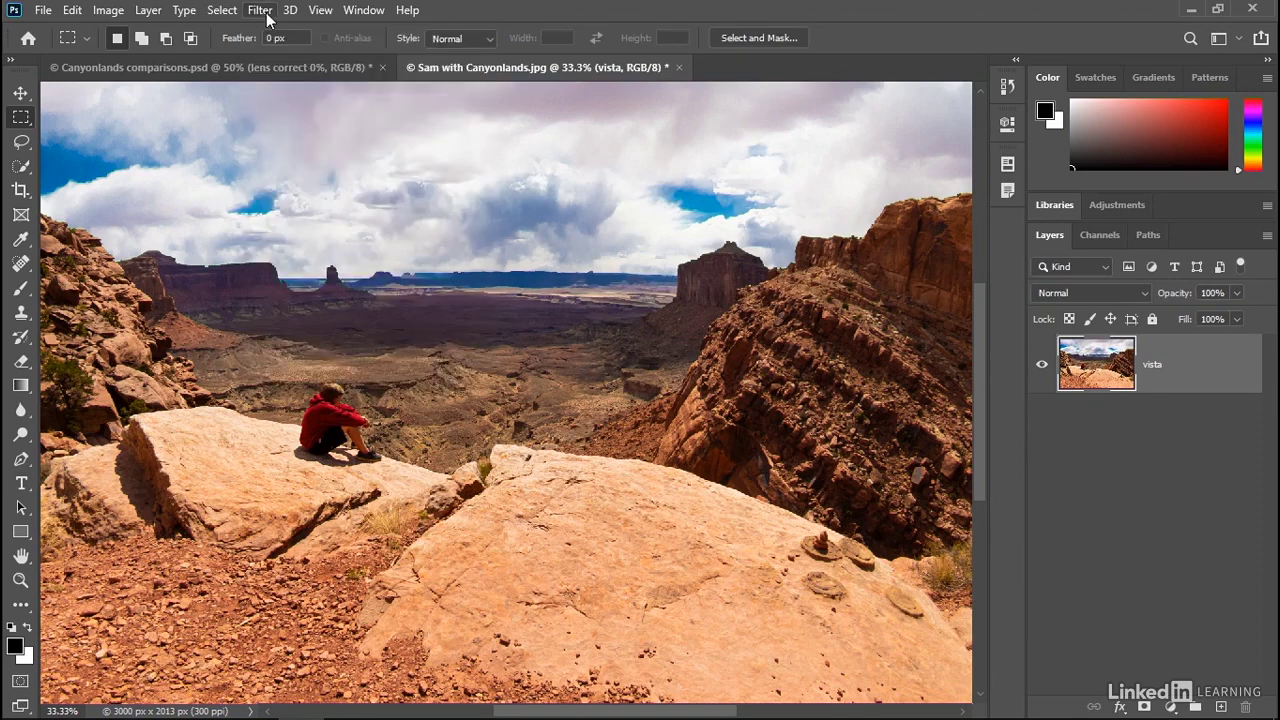
Start a Free Transform on the vista layer in Warp mode and set the warp grid to 4 x 4.
click(76, 12)
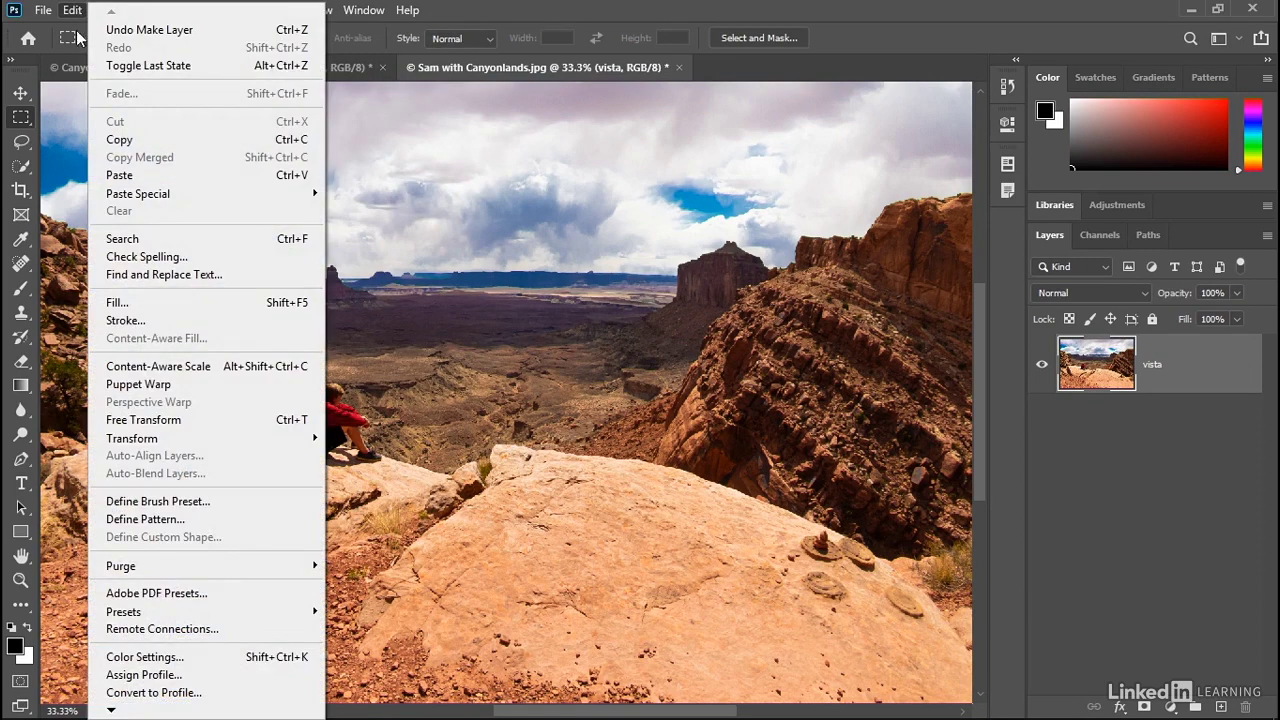
mouse_move(249, 444)
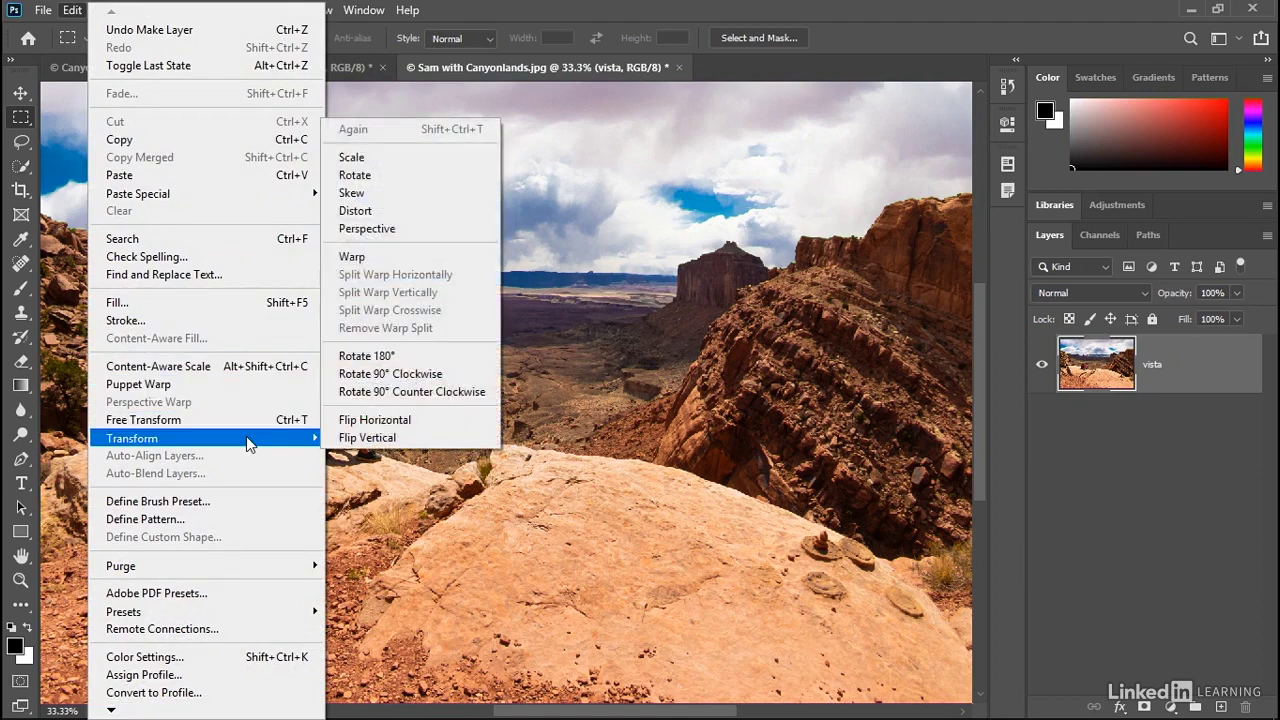
click(410, 256)
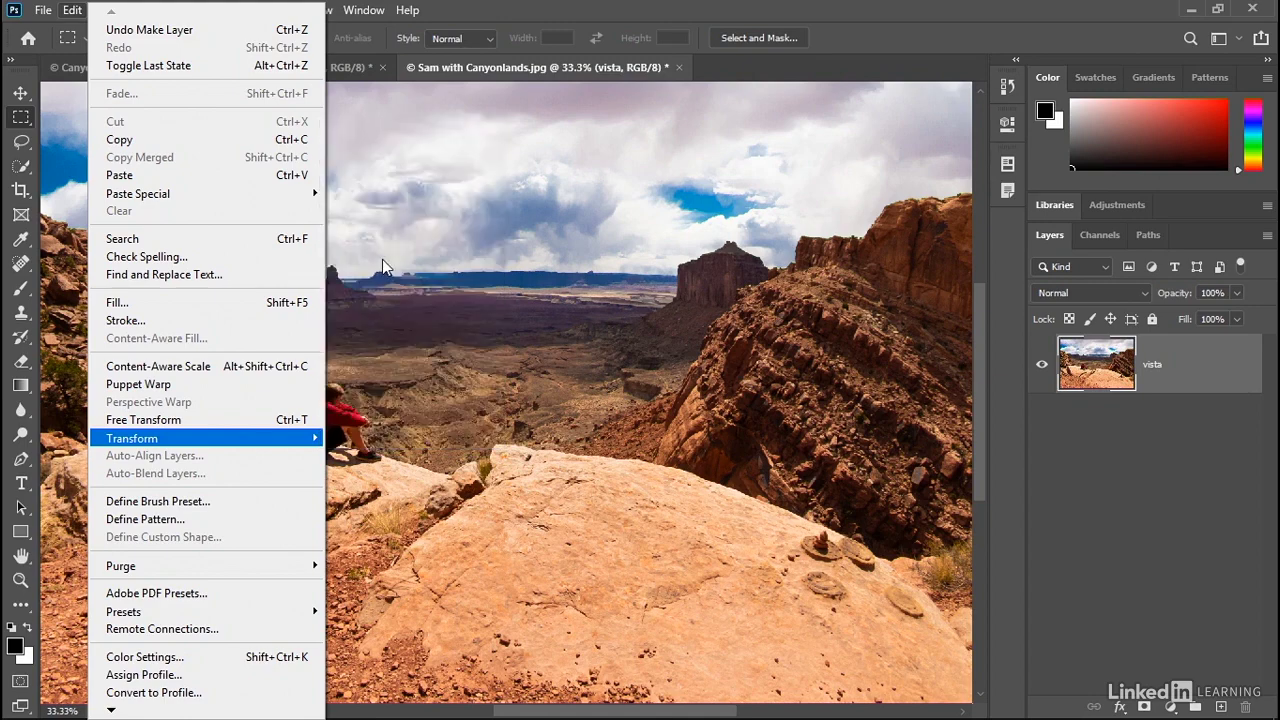
click(237, 420)
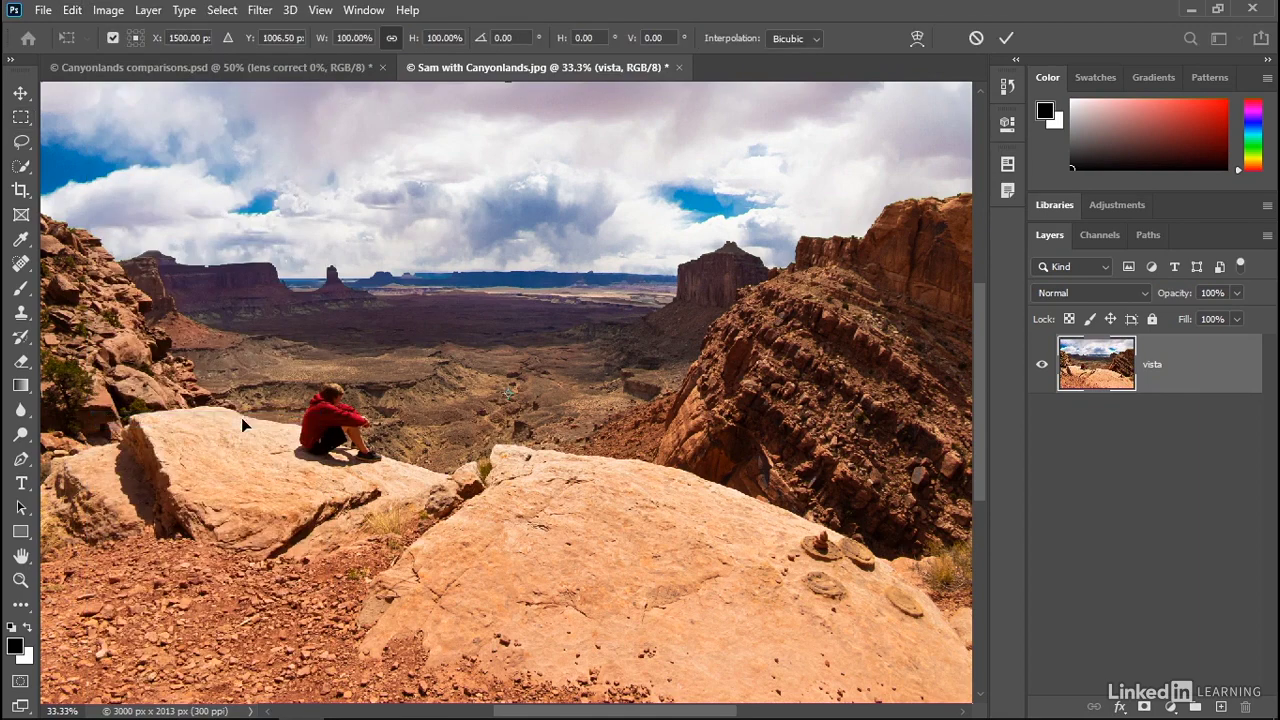
click(918, 40)
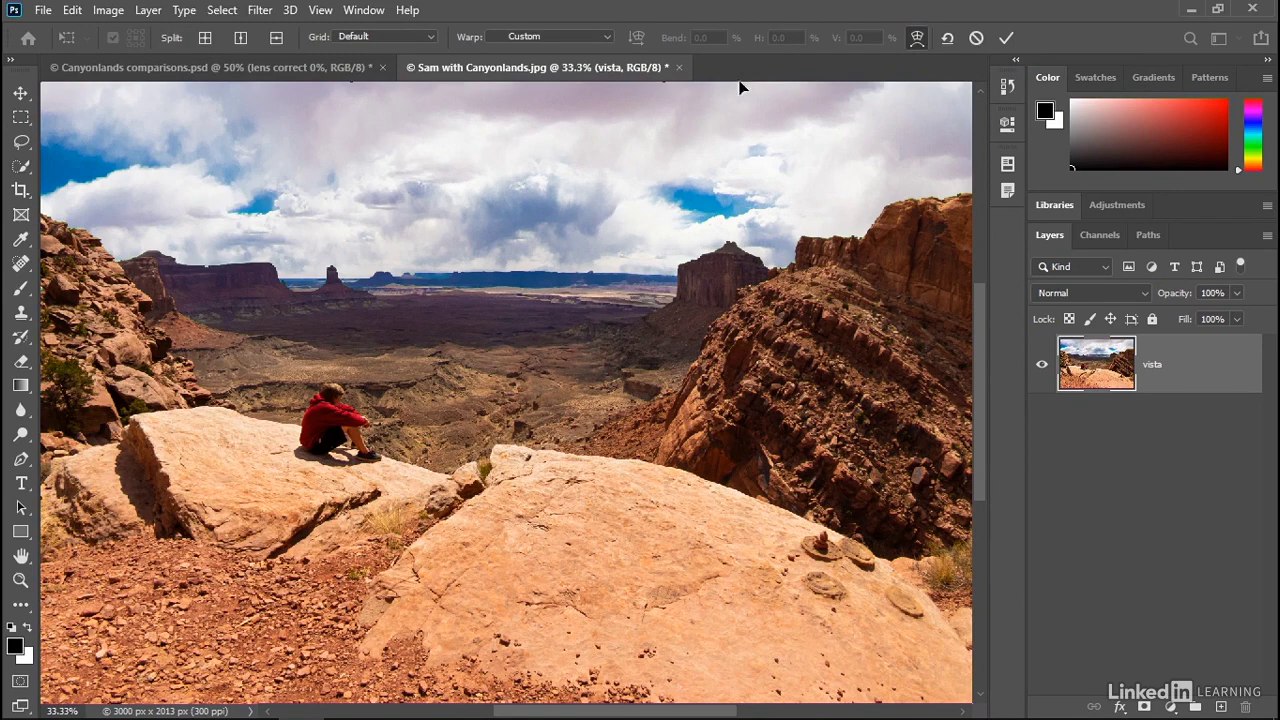
click(392, 40)
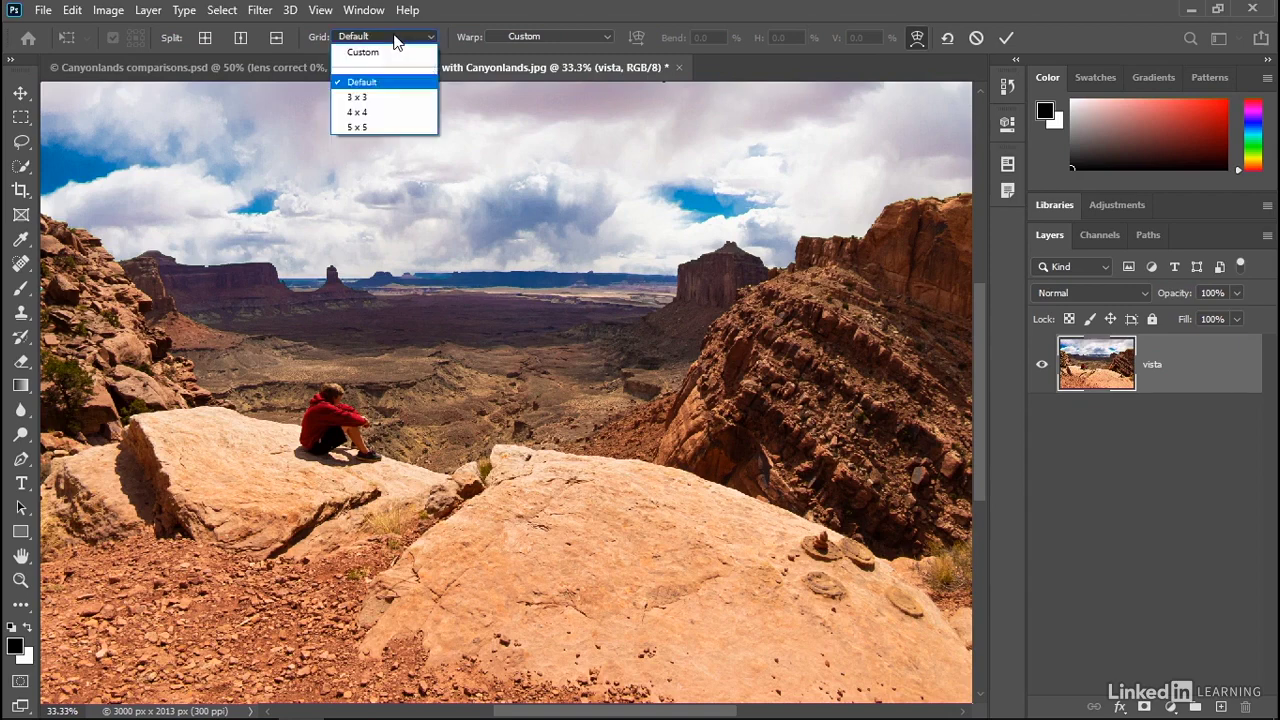
click(390, 117)
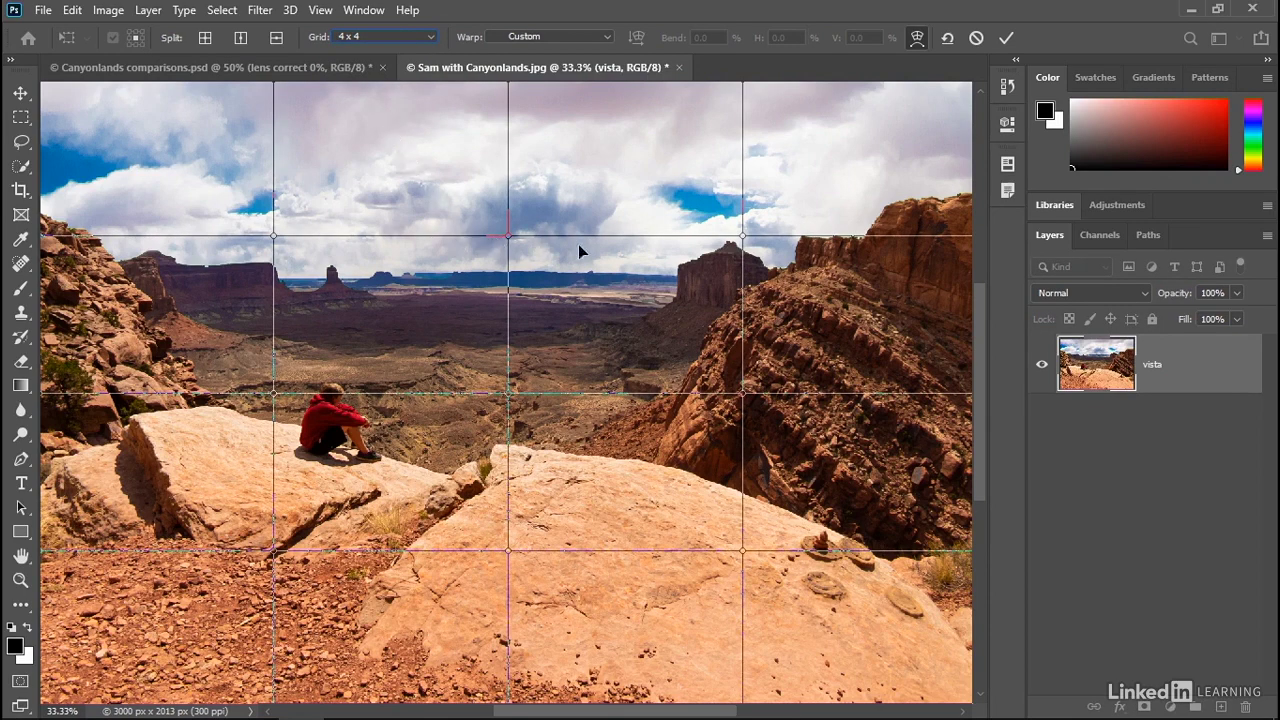
click(508, 237)
drag(508, 237, 507, 254)
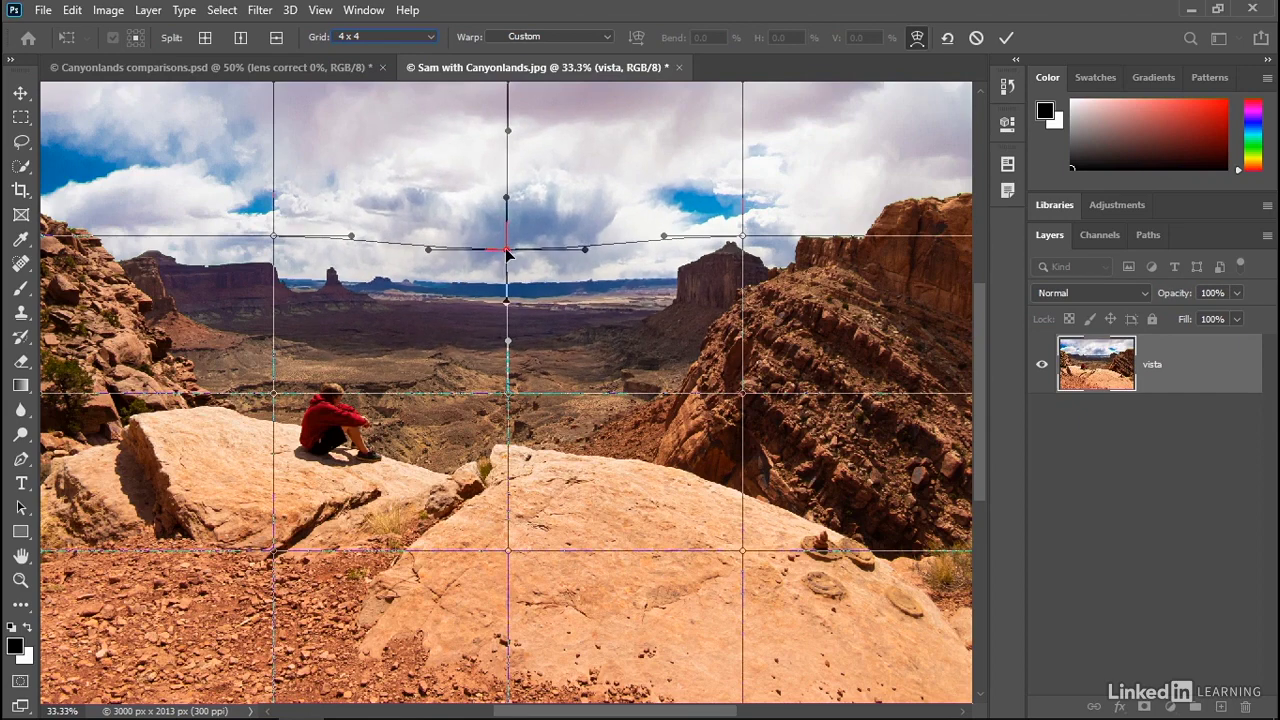
key(ctrl+z)
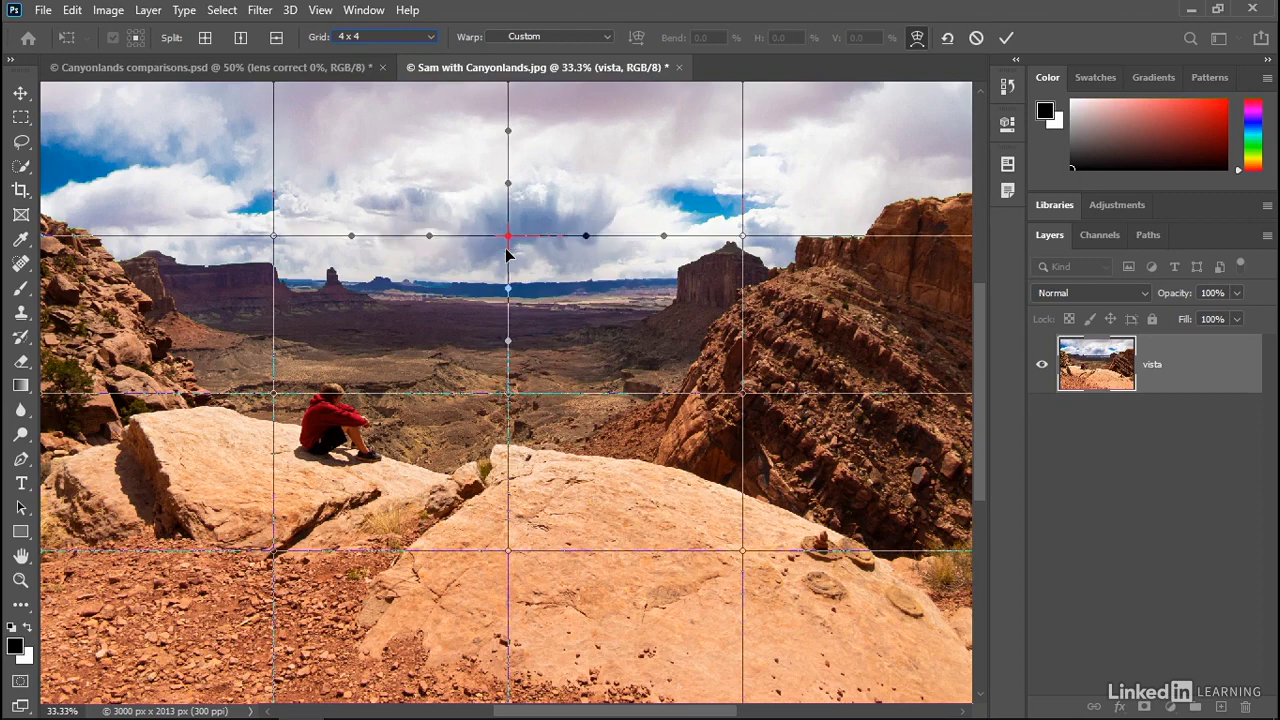
Nudge the selected warp point at the middle of the upper grid line one large increment down to flatten the horizon.
key(ctrl+=)
key(ctrl+=)
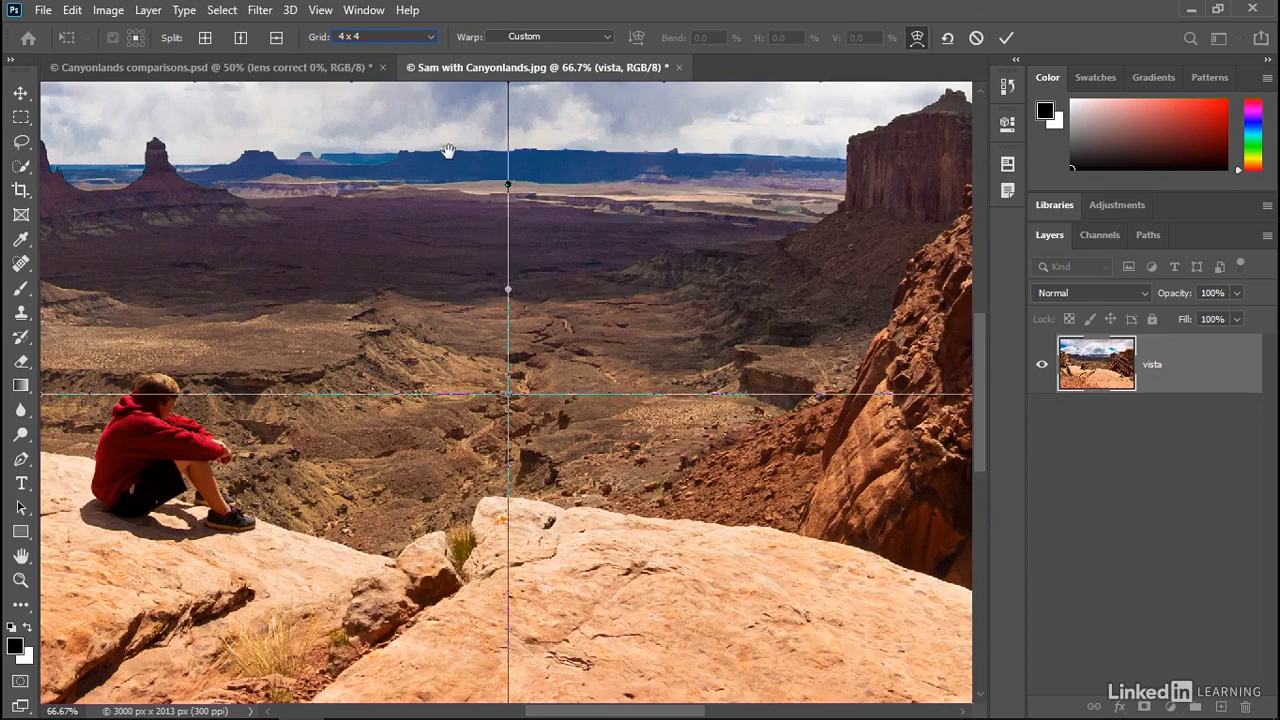
drag(449, 151, 460, 389)
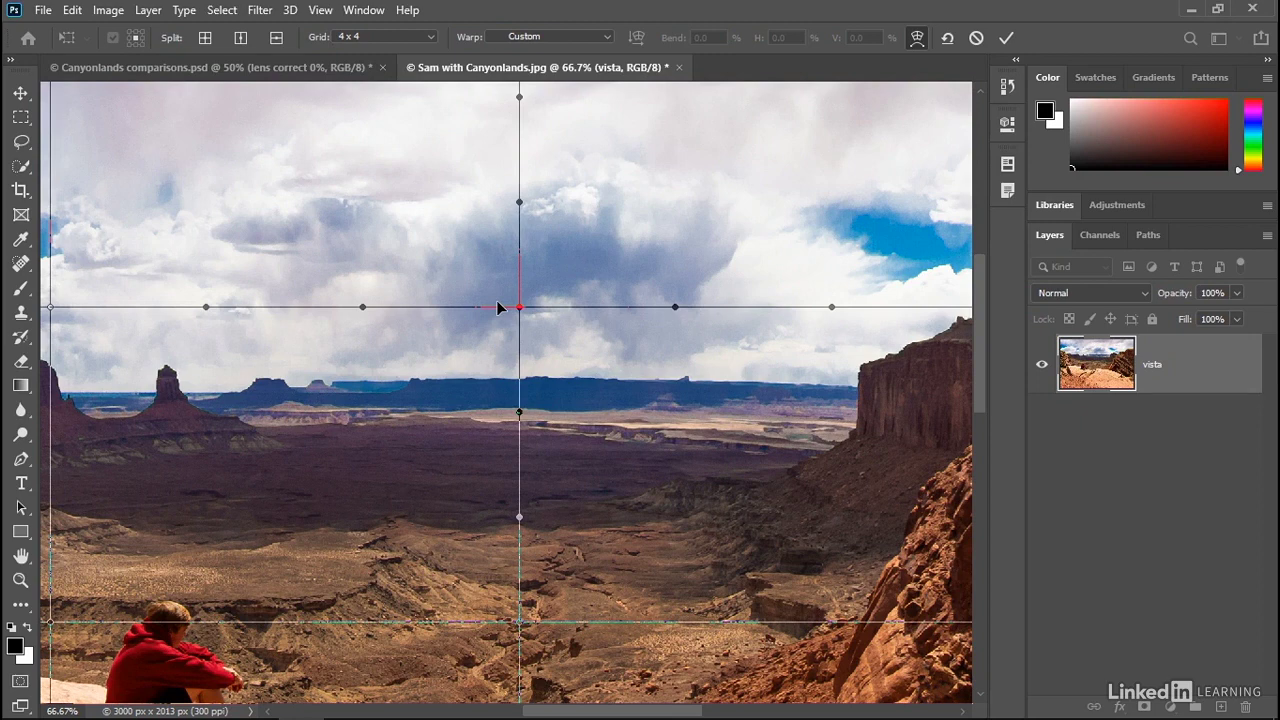
key(shift+Down)
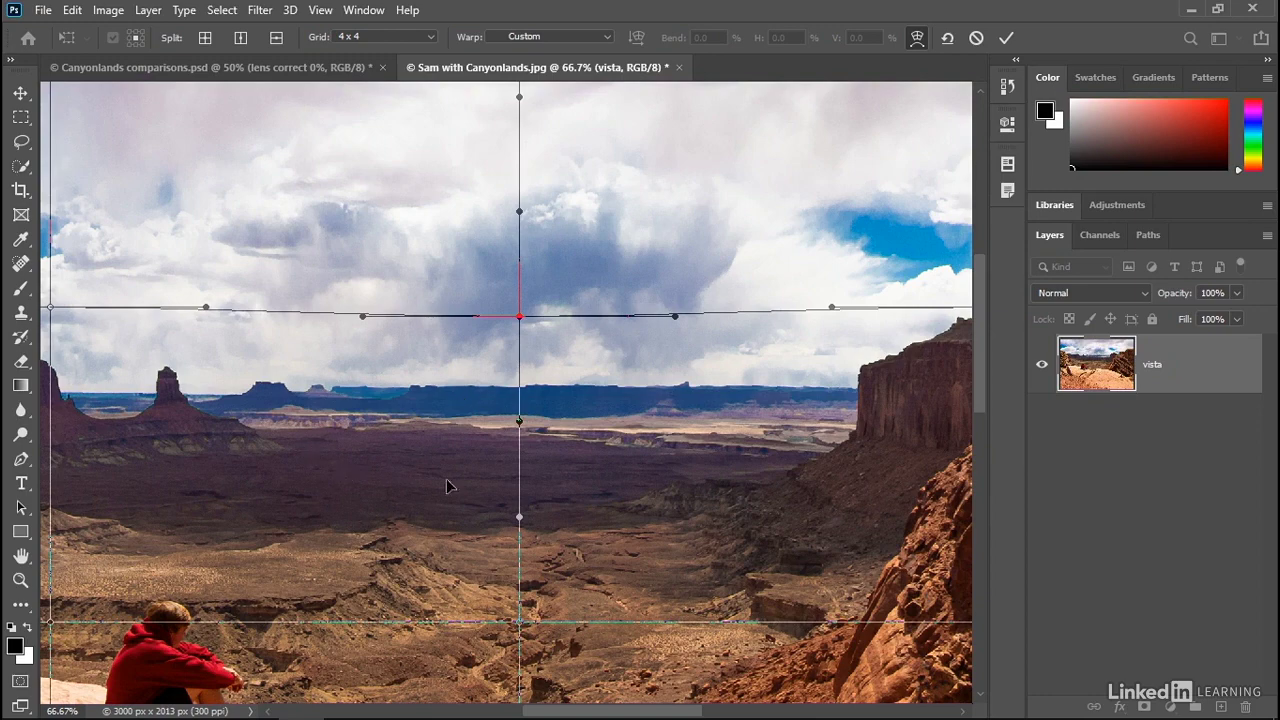
Nudge the grid's centre warp point two large increments left and the point beside the seated person one large increment right.
drag(394, 534, 615, 358)
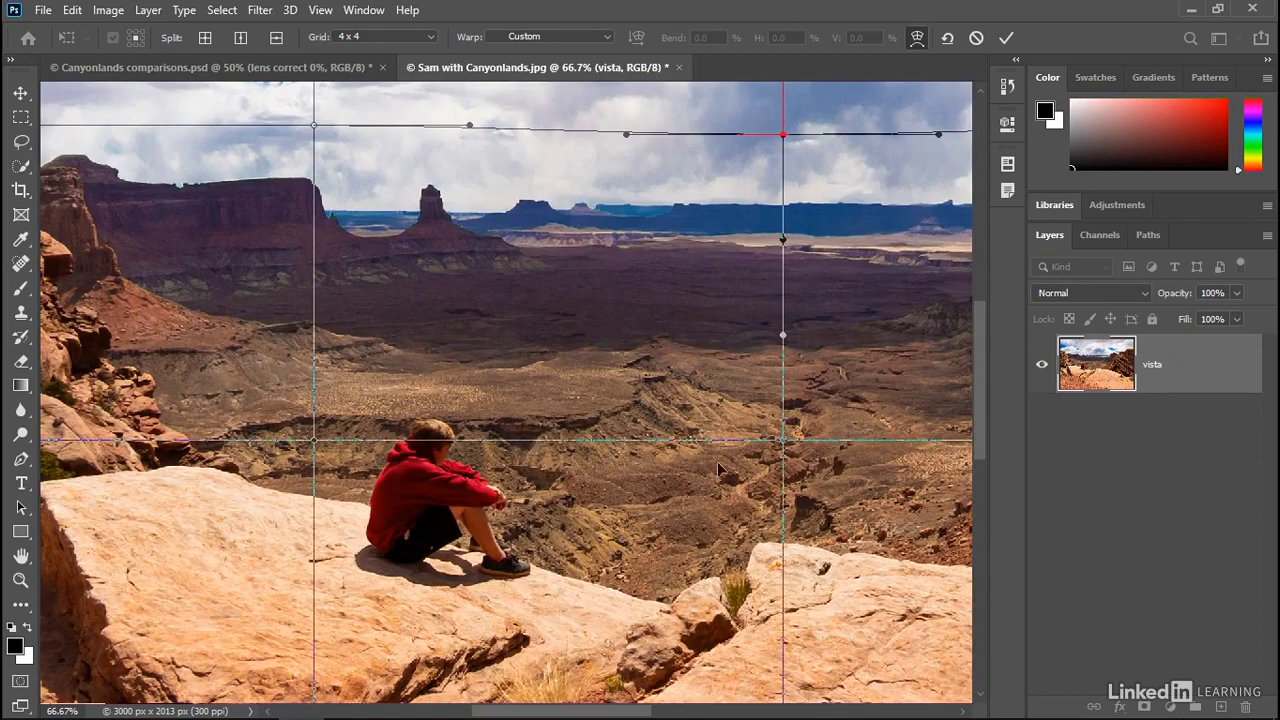
click(784, 441)
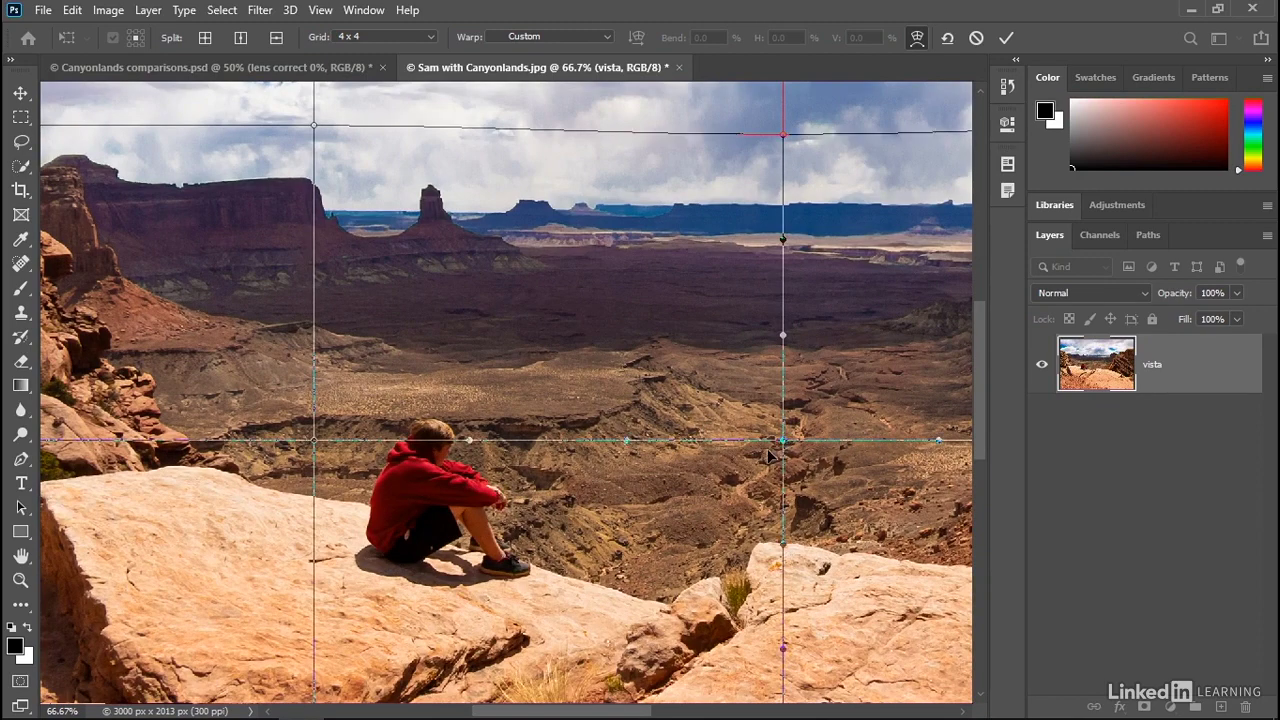
key(shift+Left)
key(shift+Left)
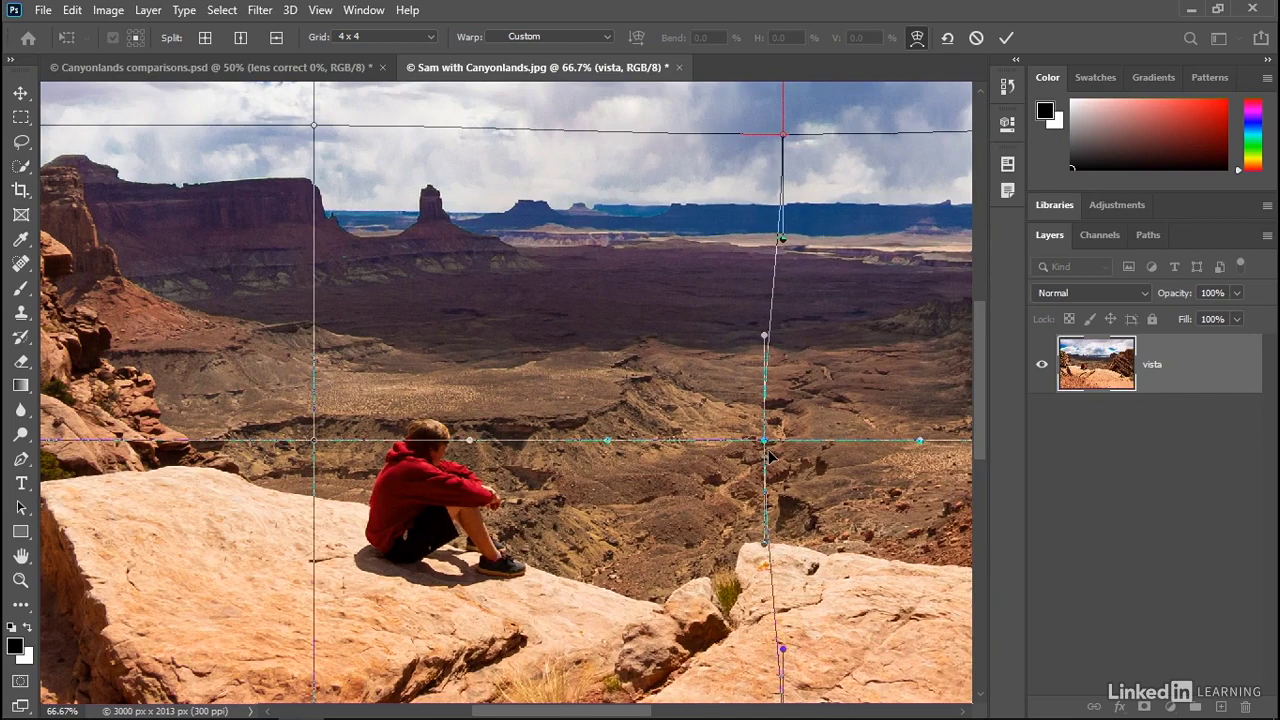
click(314, 442)
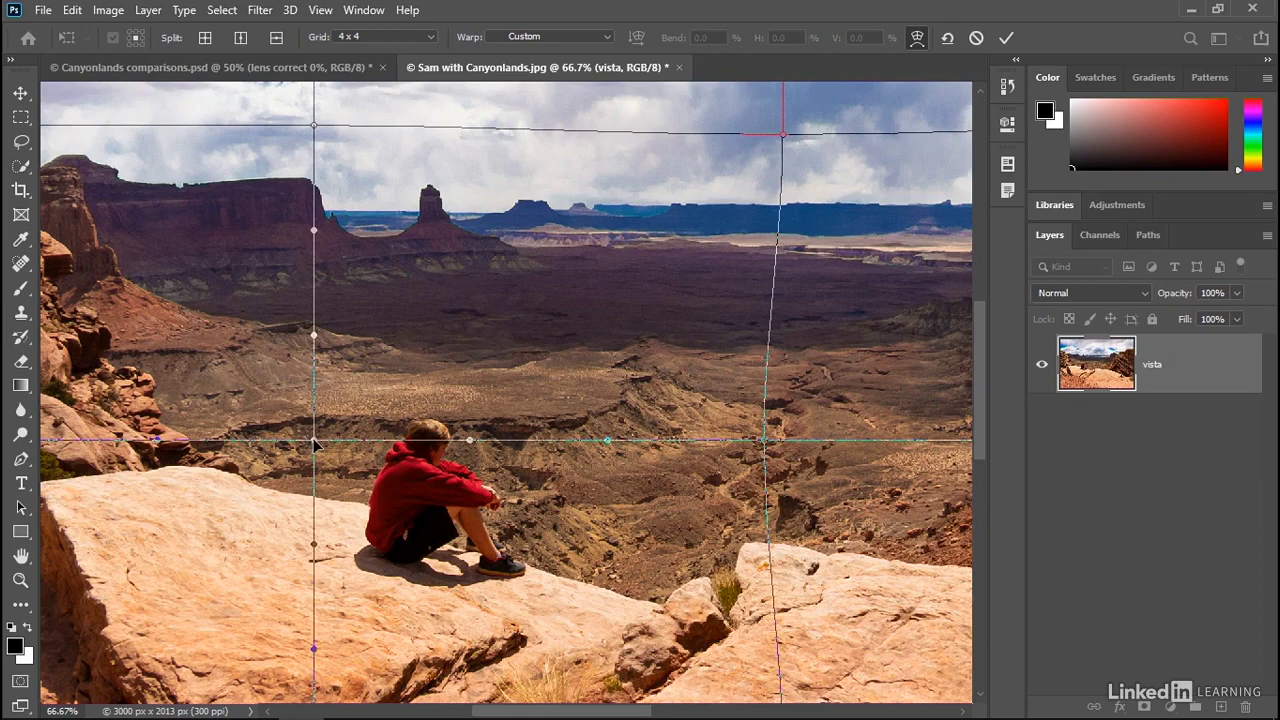
key(shift+Right)
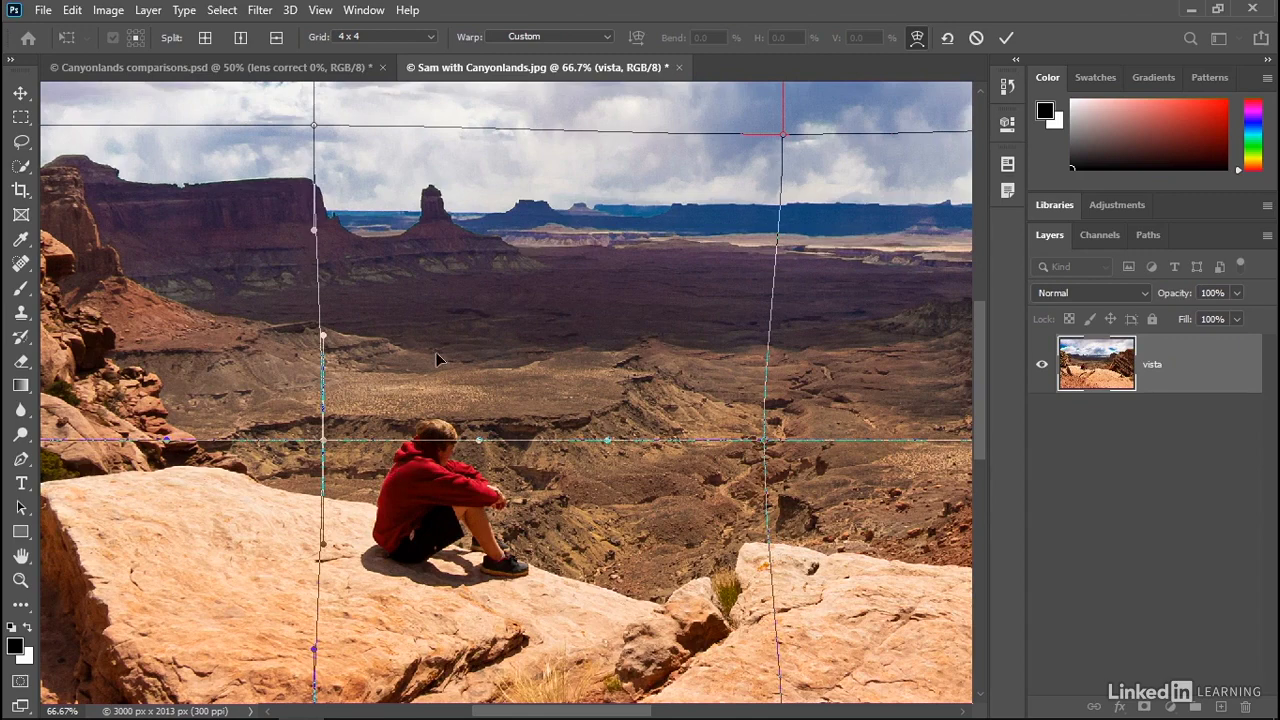
Undo a trial drag of the photo near the seated person and nudge the upper grid line's point above the left-hand mesa one large increment right.
drag(433, 353, 374, 366)
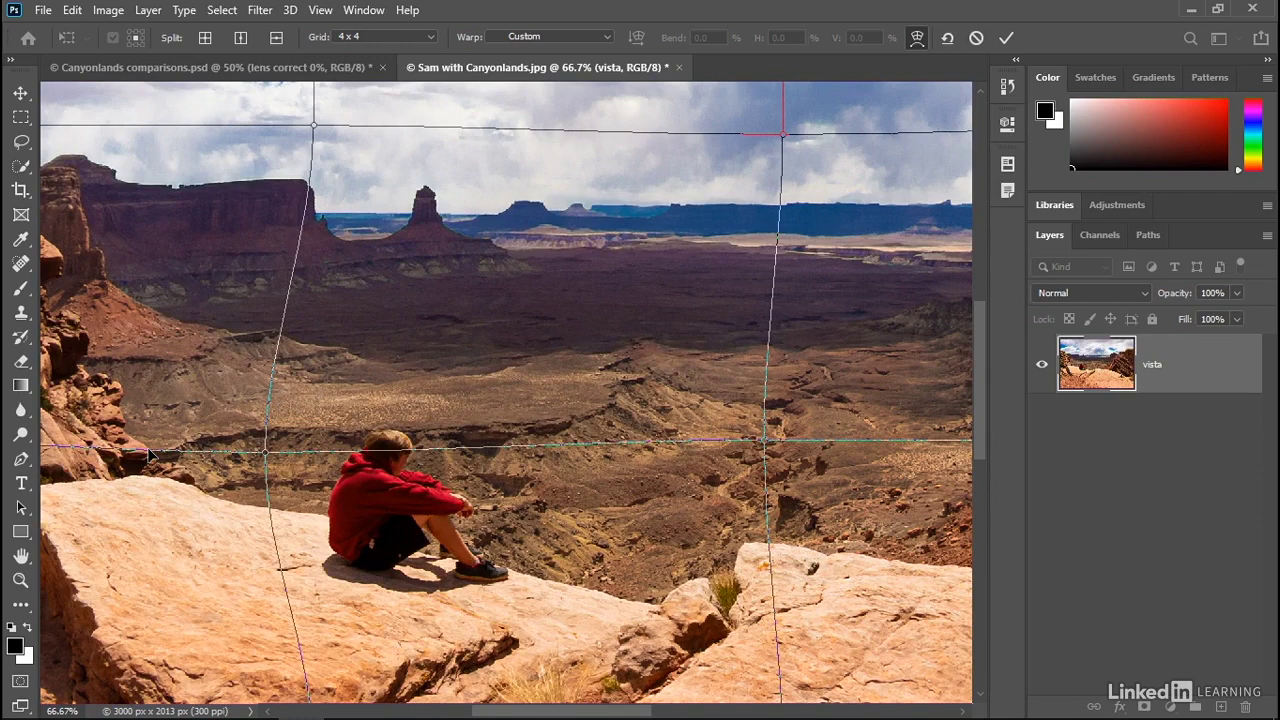
key(ctrl+z)
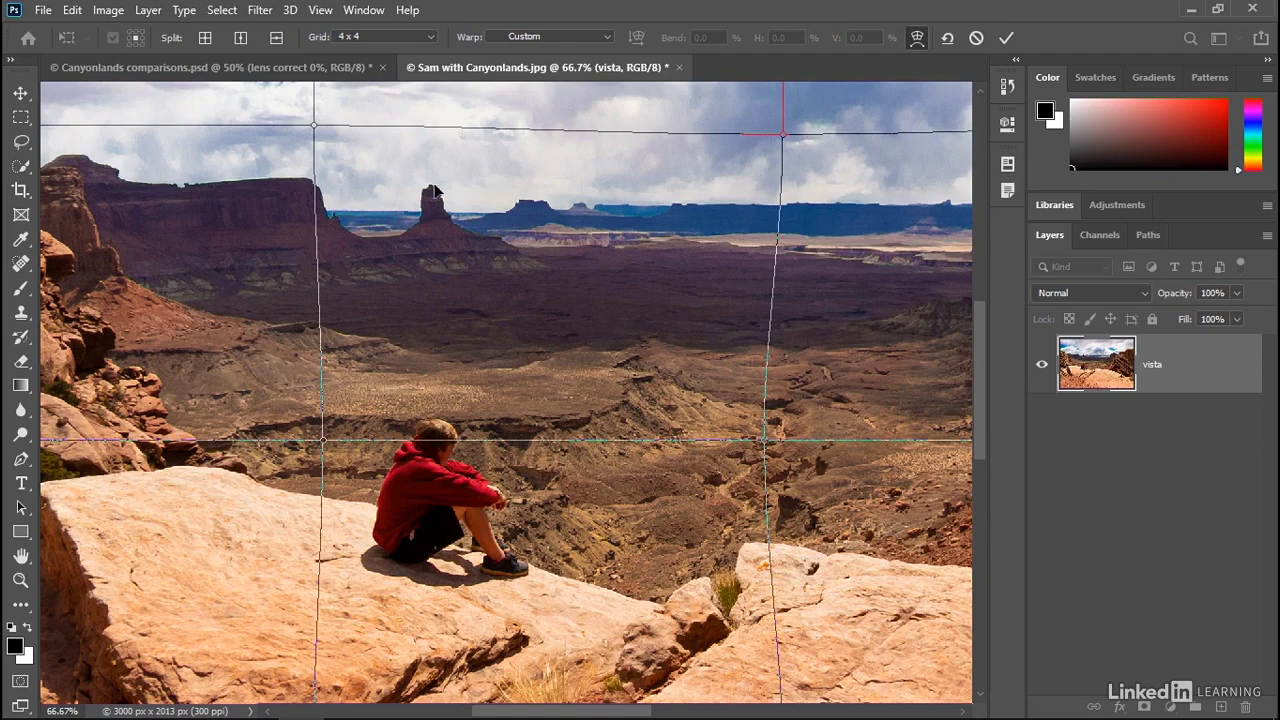
click(314, 126)
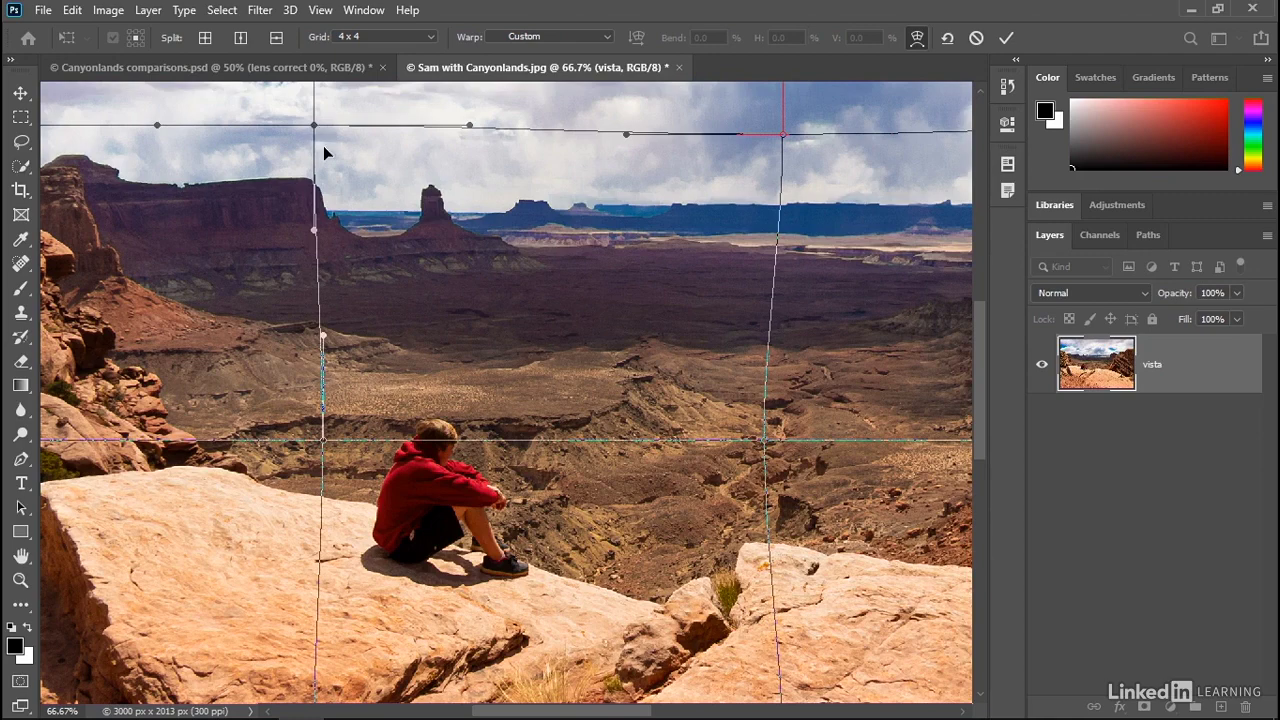
key(shift+Right)
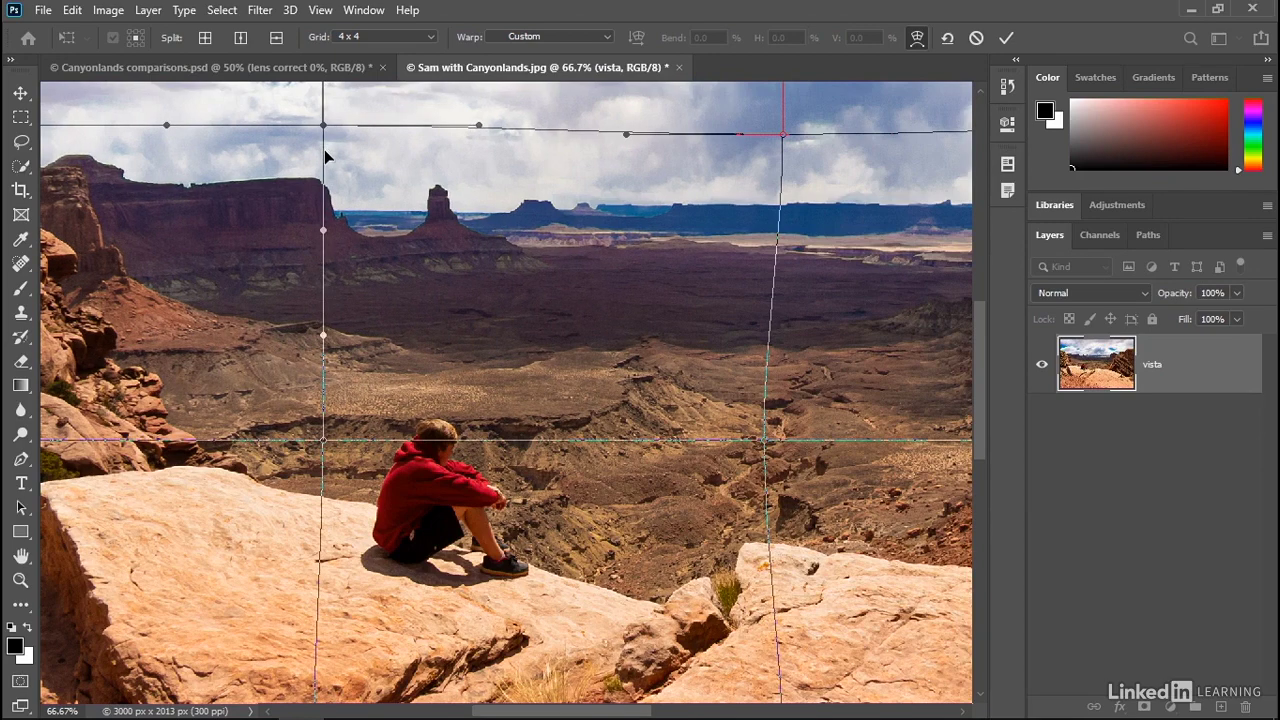
Nudge the warp point where the upper grid line meets the photo's left edge two large increments up.
drag(166, 207, 465, 357)
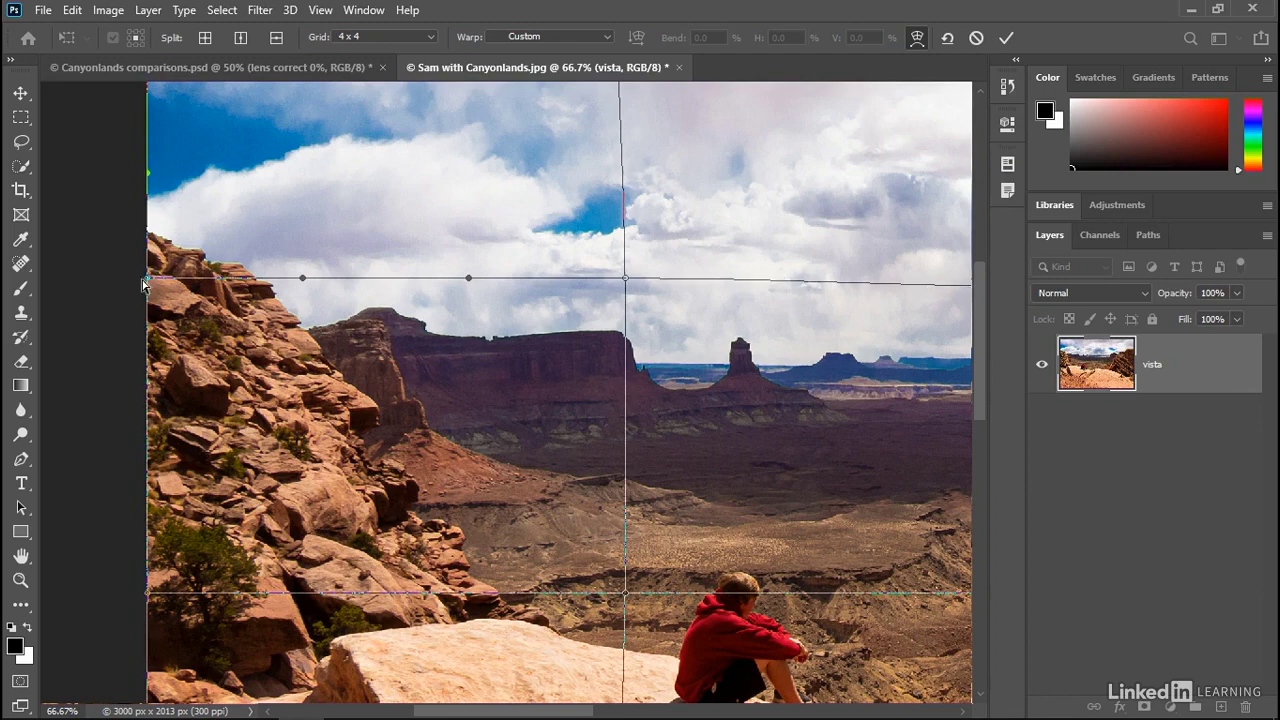
drag(150, 283, 214, 291)
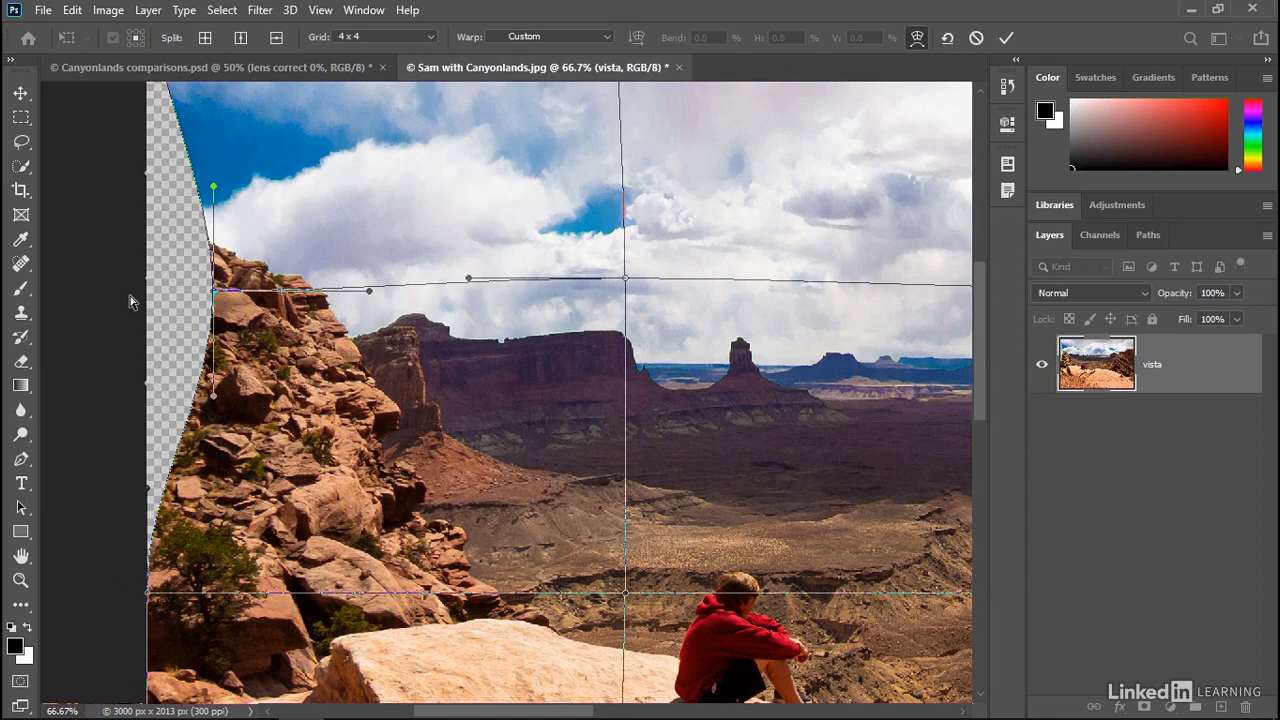
key(ctrl+z)
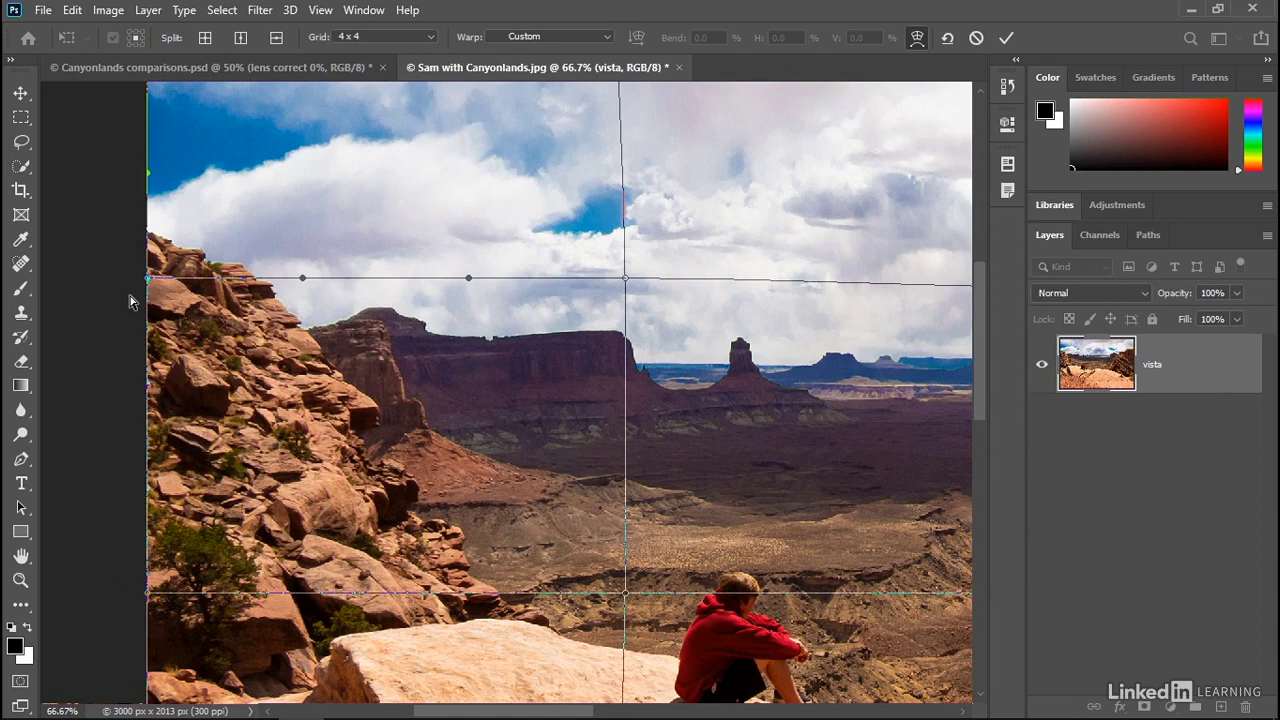
key(shift+Up)
key(shift+Up)
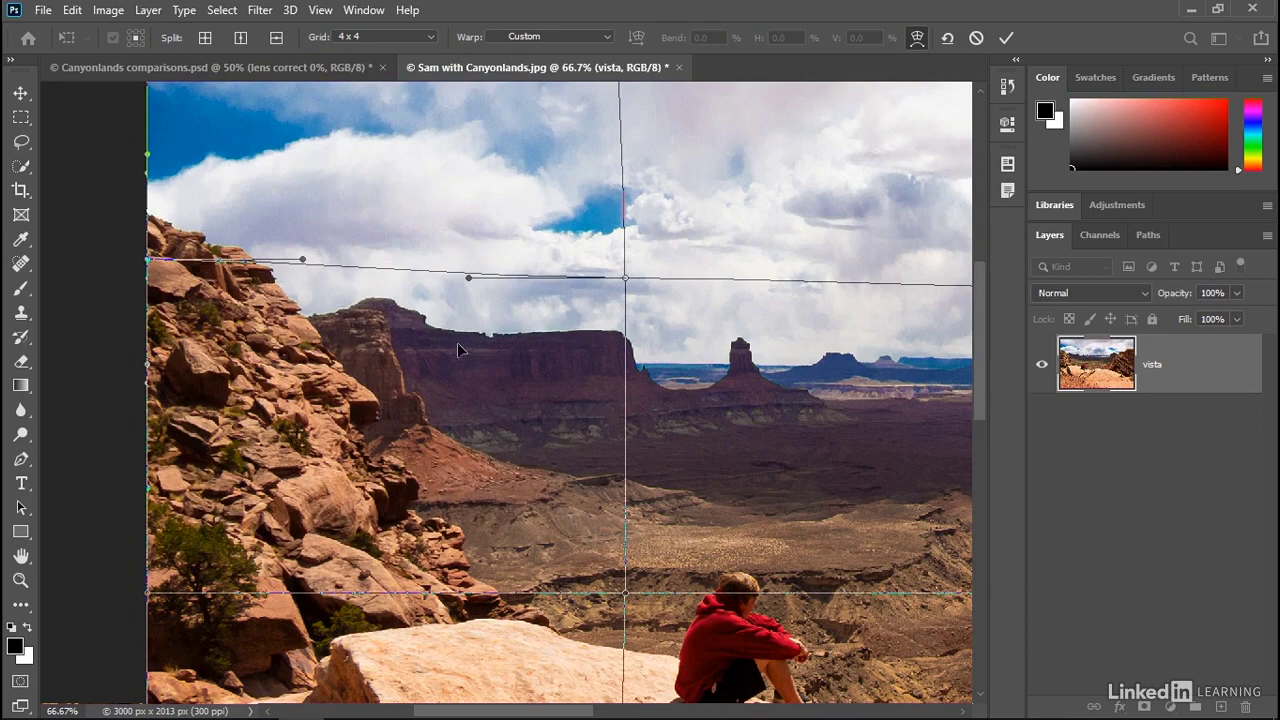
Shift the upper grid line's warp point above the right-hand butte slightly left in small increments.
drag(860, 443, 243, 394)
drag(737, 366, 318, 343)
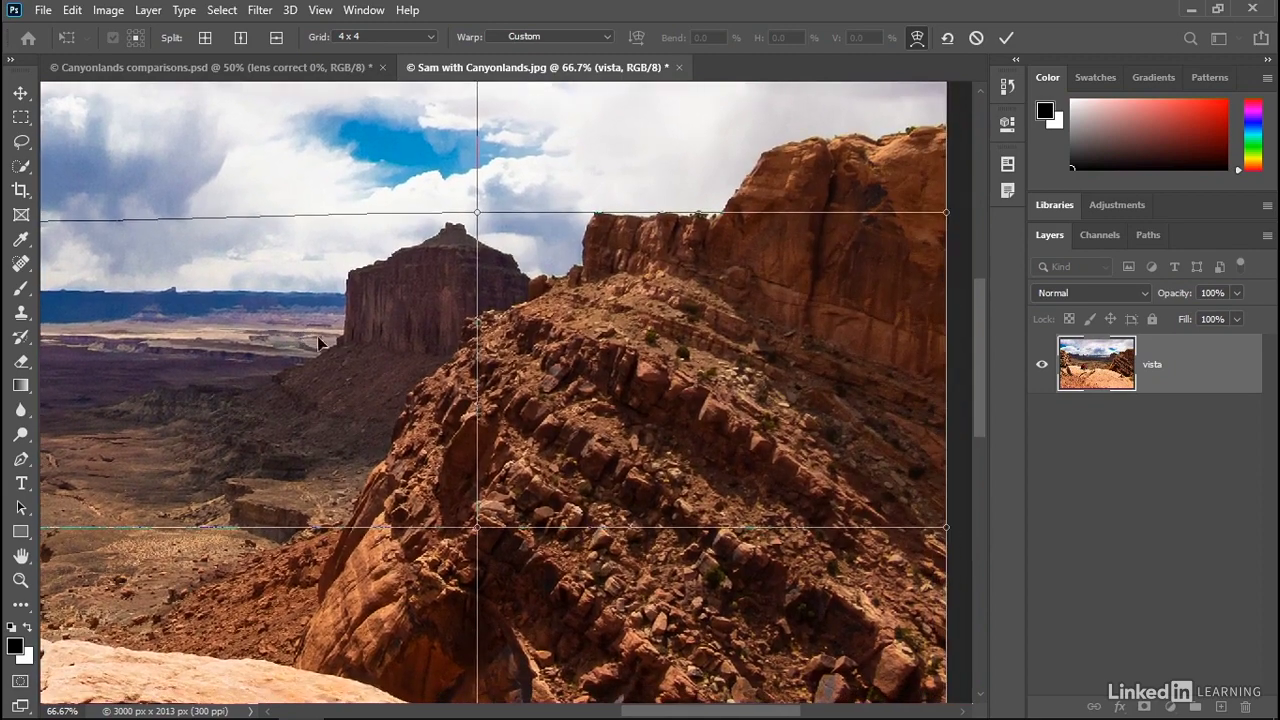
click(478, 214)
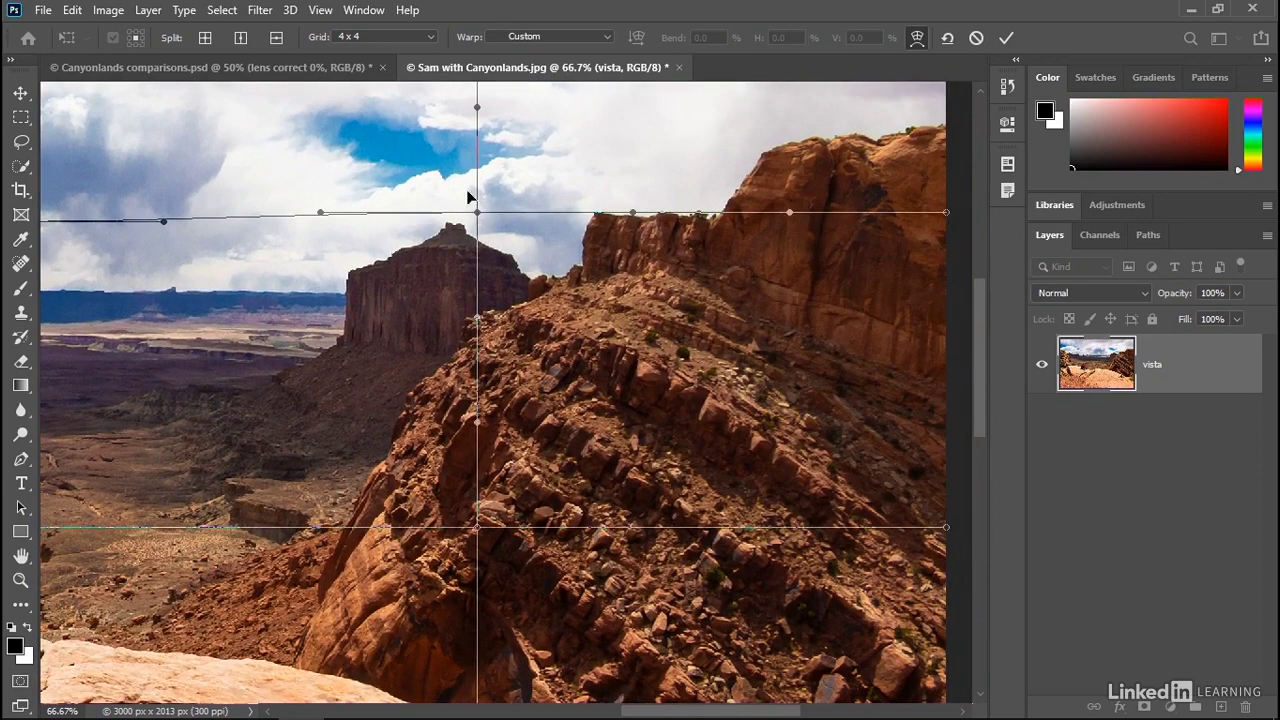
key(shift+Left)
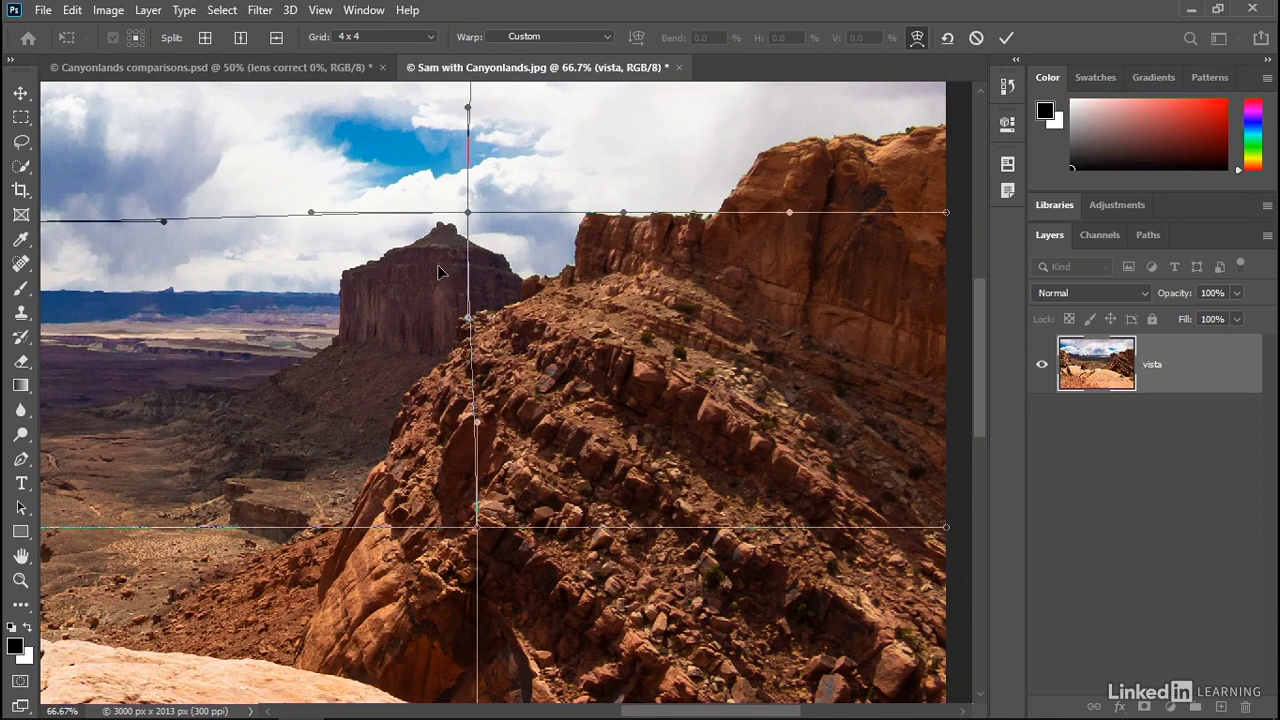
key(ctrl+z)
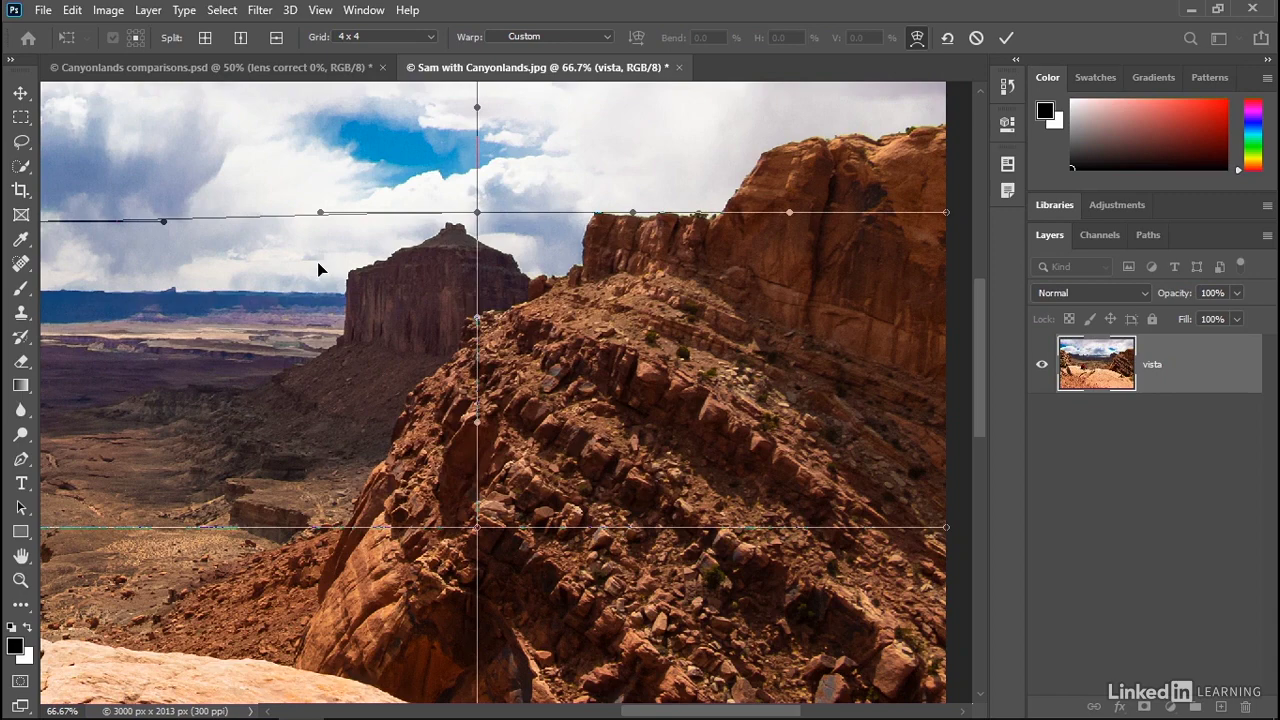
key(Left)
key(Left)
key(Left)
key(Left)
key(Left)
key(Left)
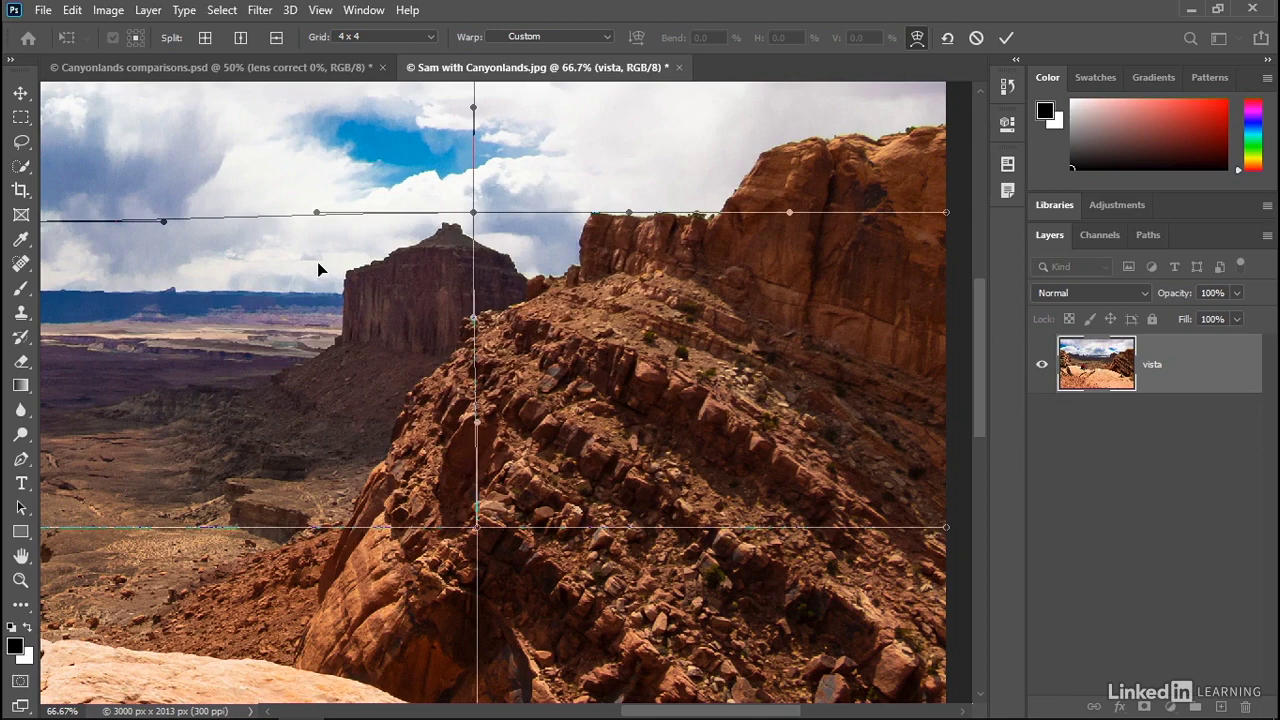
key(Right)
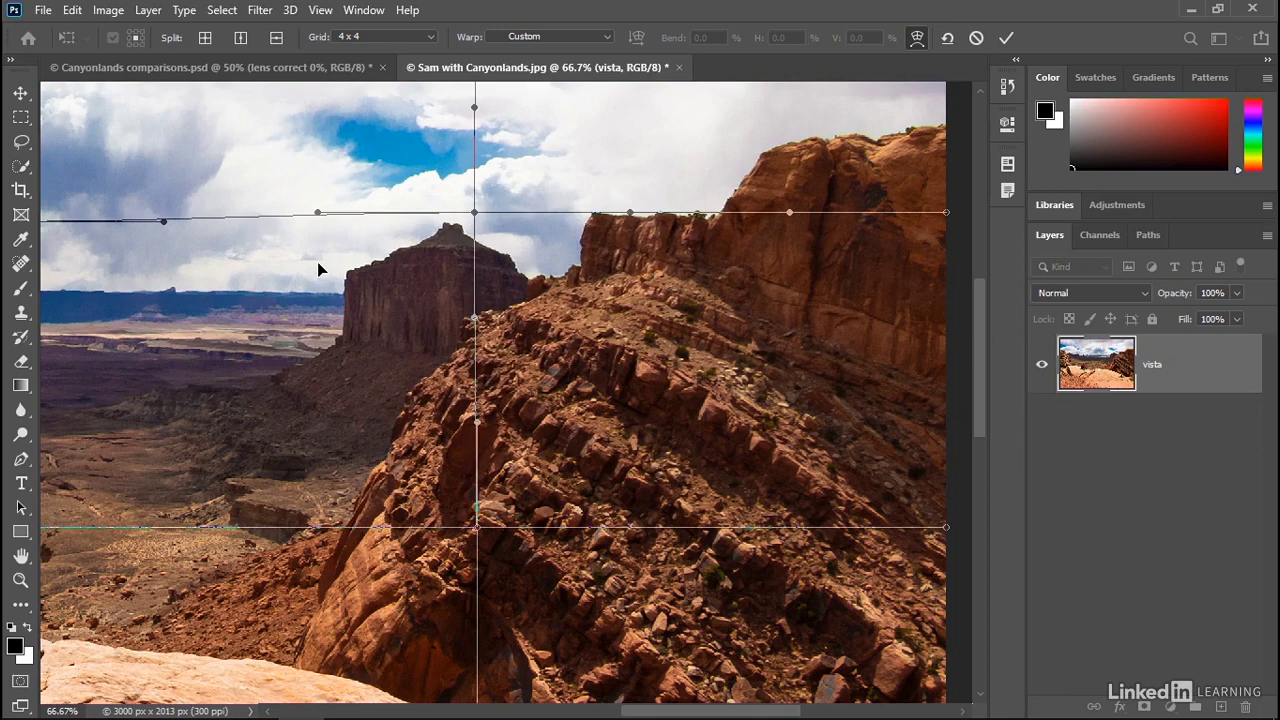
Pull the control handle of the upper grid line's right-edge point horizontally inward to stretch the cliff toward the butte.
click(948, 214)
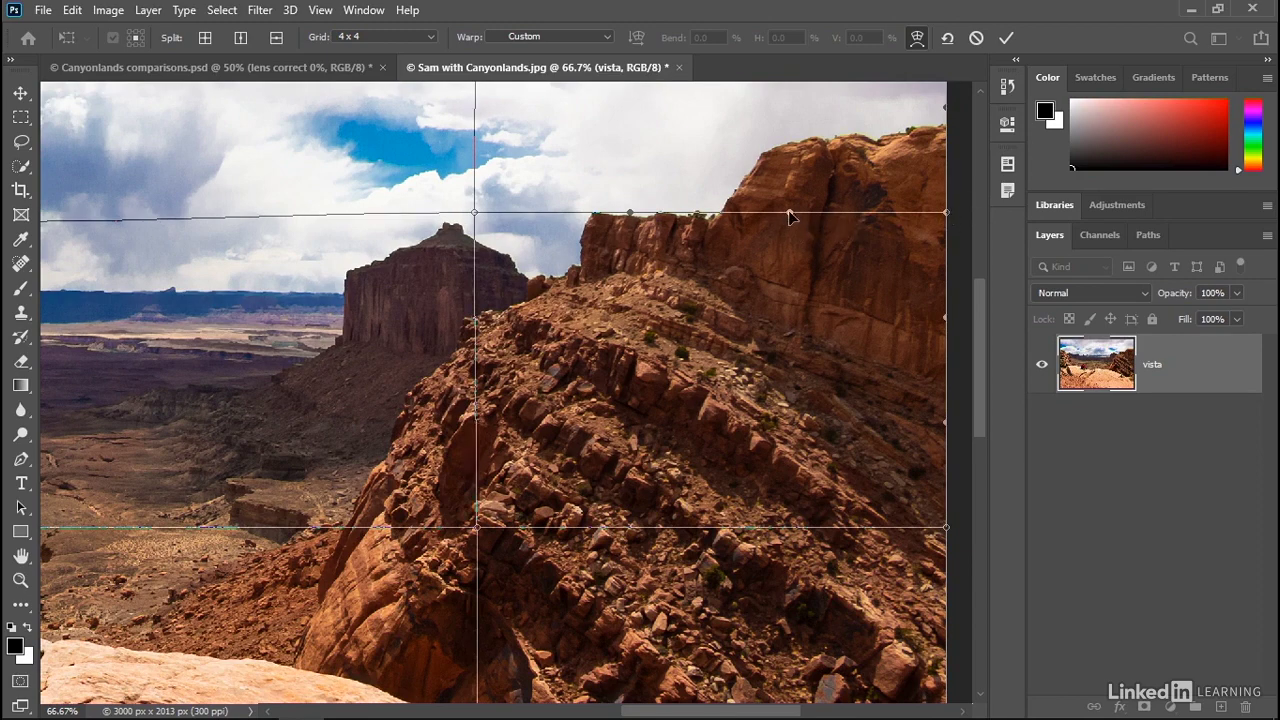
drag(789, 212, 776, 283)
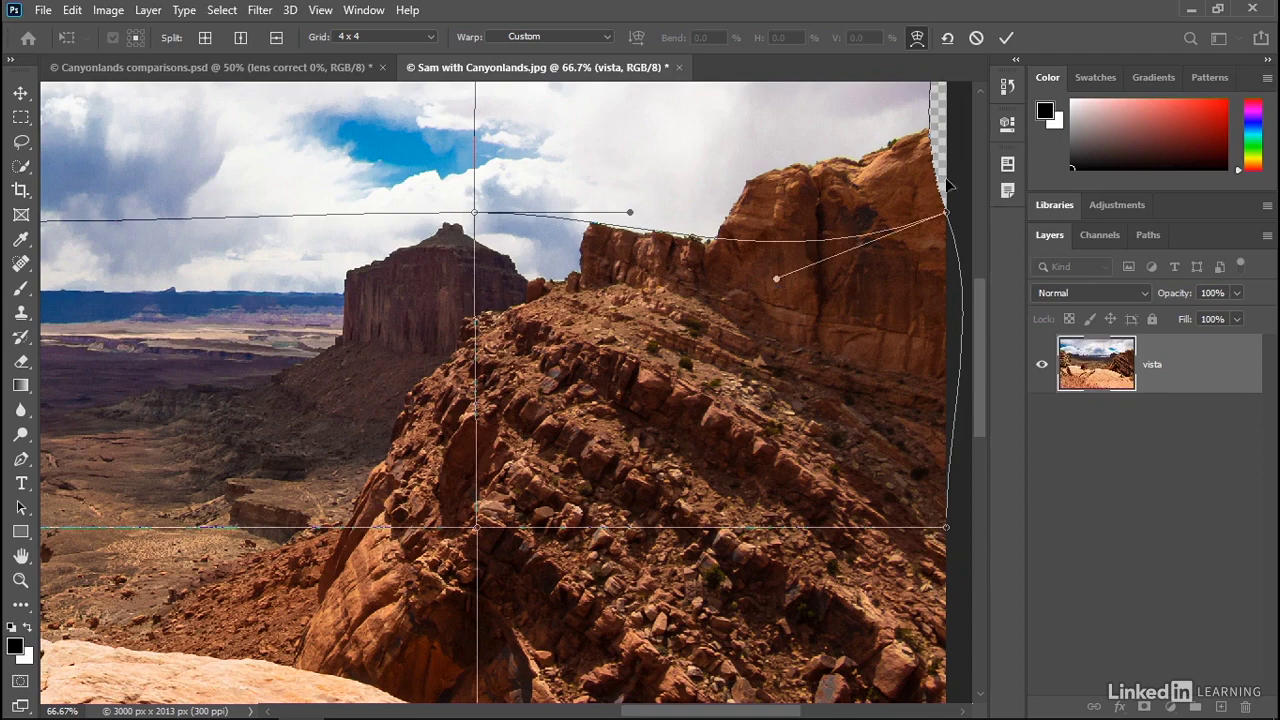
key(ctrl+z)
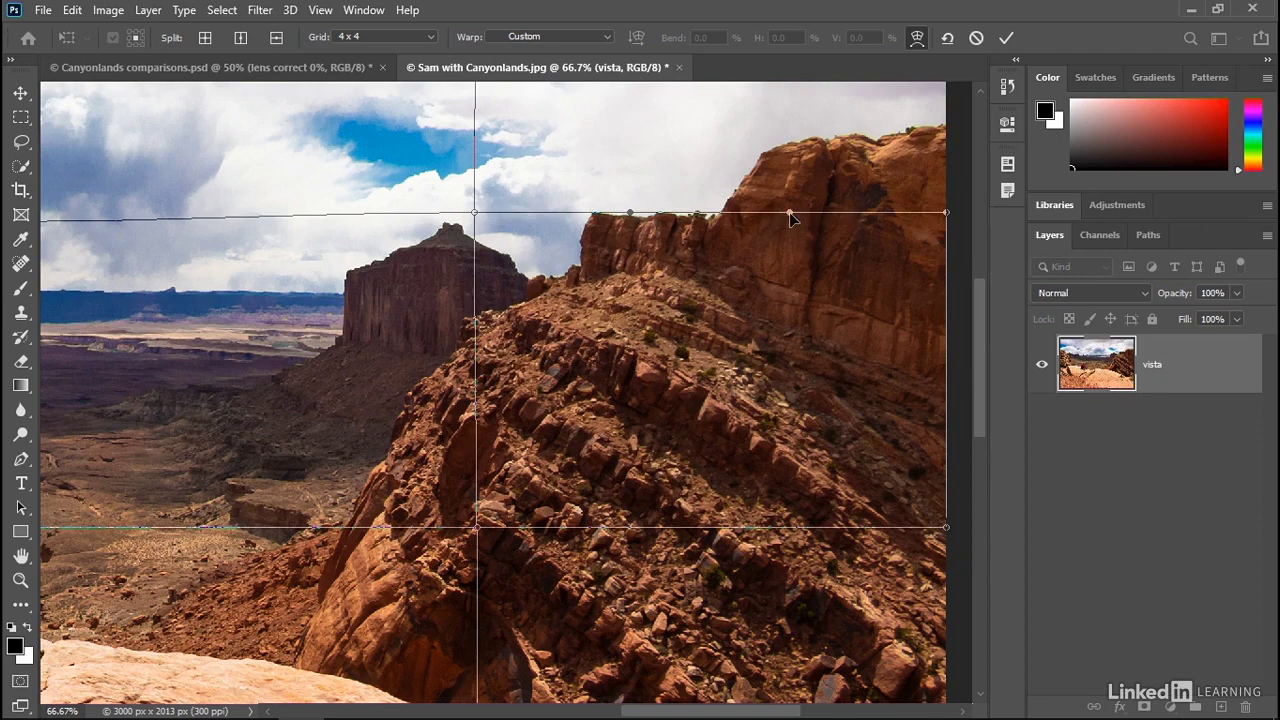
drag(790, 217, 755, 212)
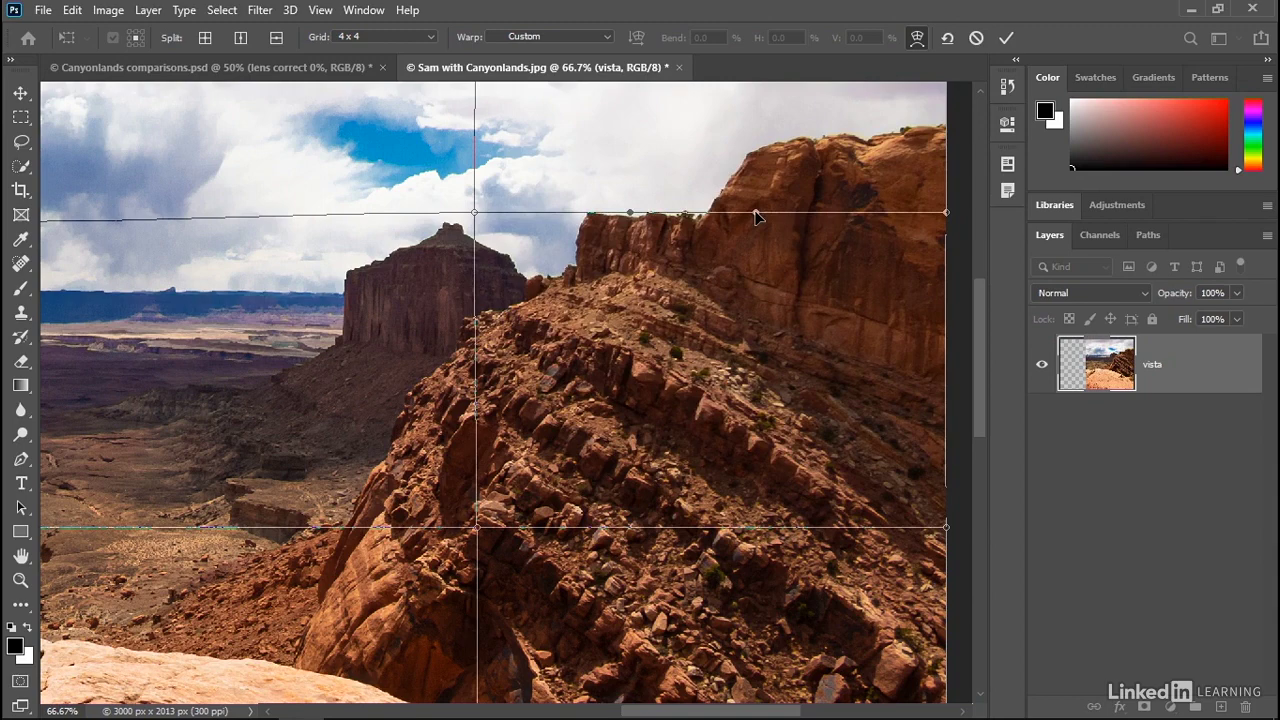
ctrl+click(901, 231)
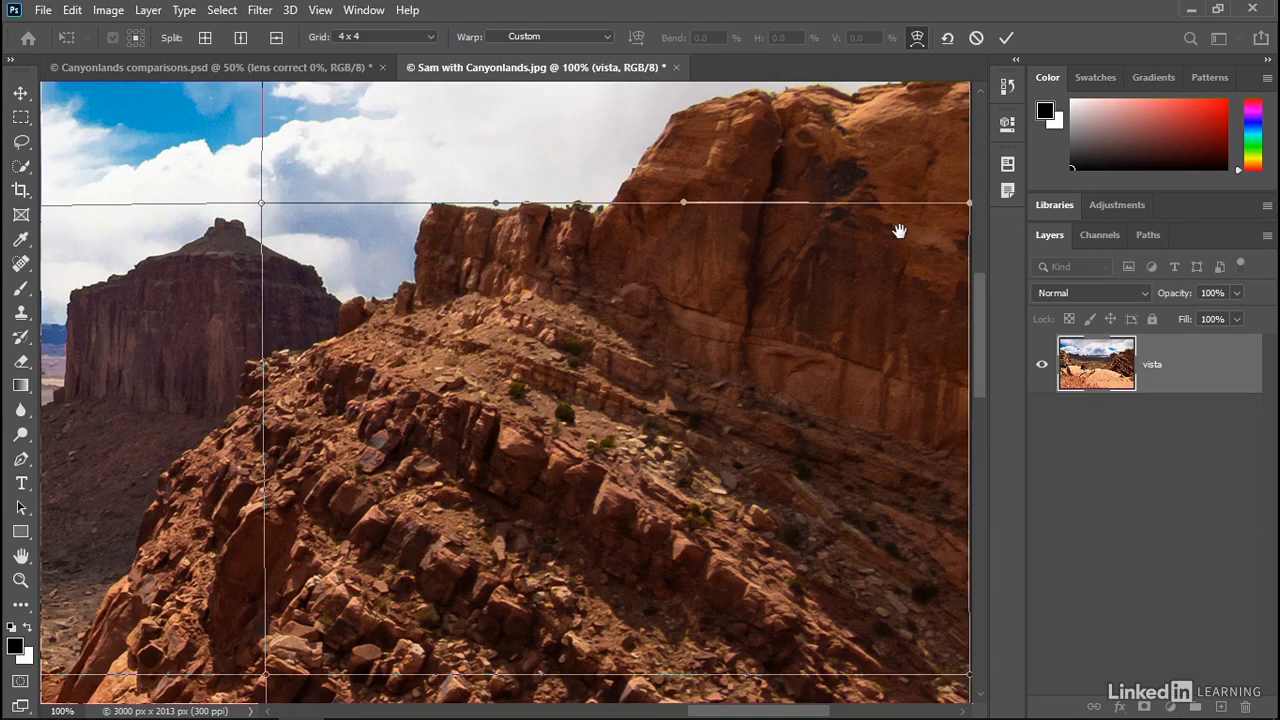
drag(863, 220, 727, 304)
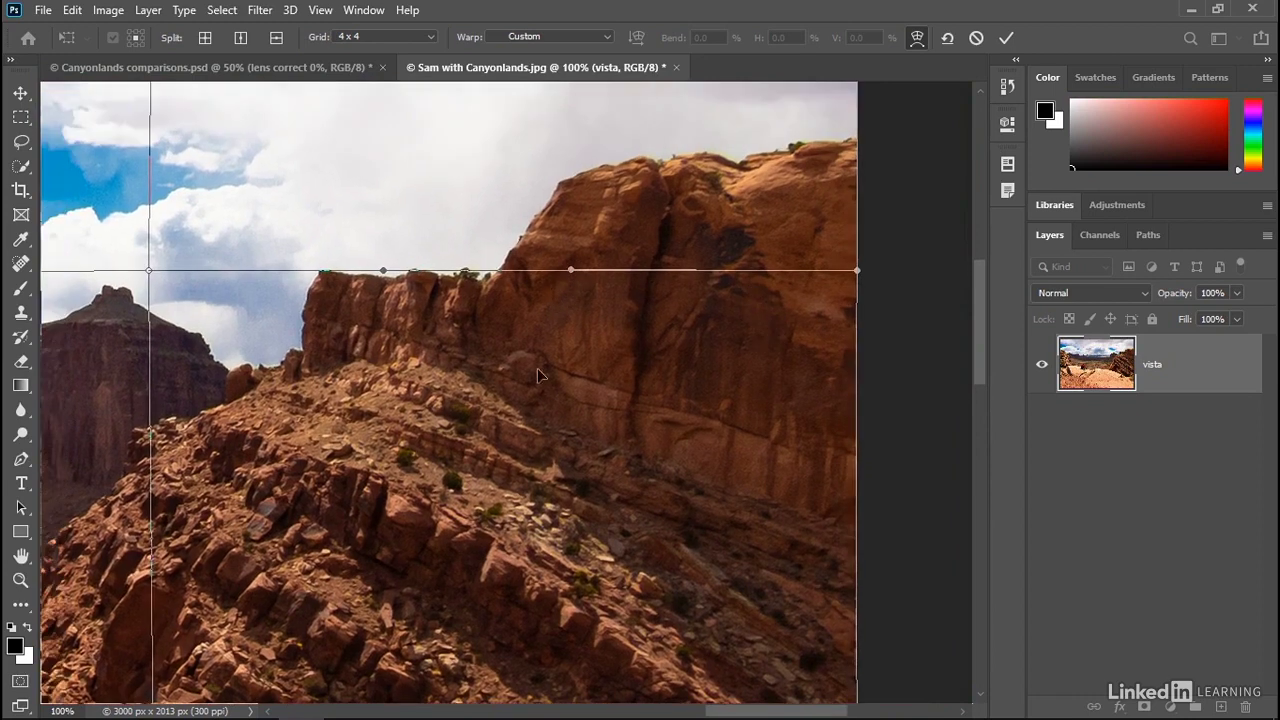
mouse_move(570, 270)
mouse_down()
mouse_move(570, 255)
mouse_move(569, 274)
mouse_up()
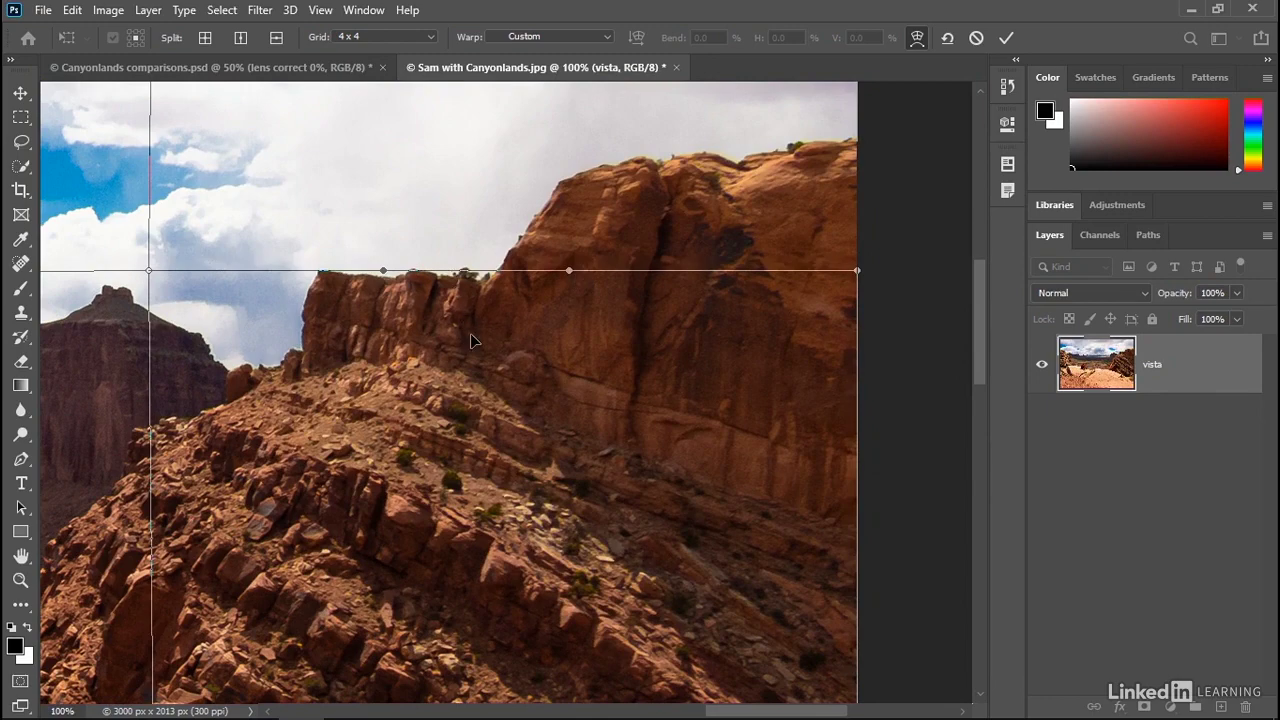
Apply the custom warp to the vista layer and compare the whole photo with and without it, leaving the warp applied.
key(ctrl+0)
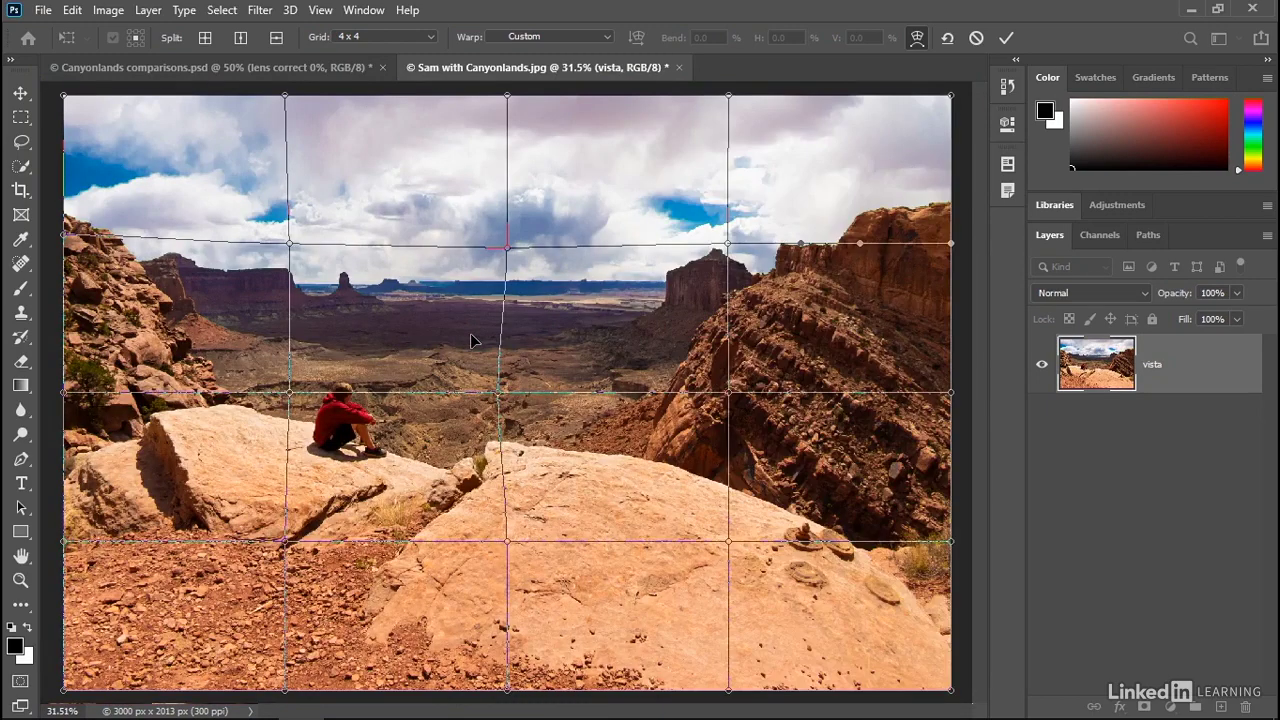
key(ctrl+plus)
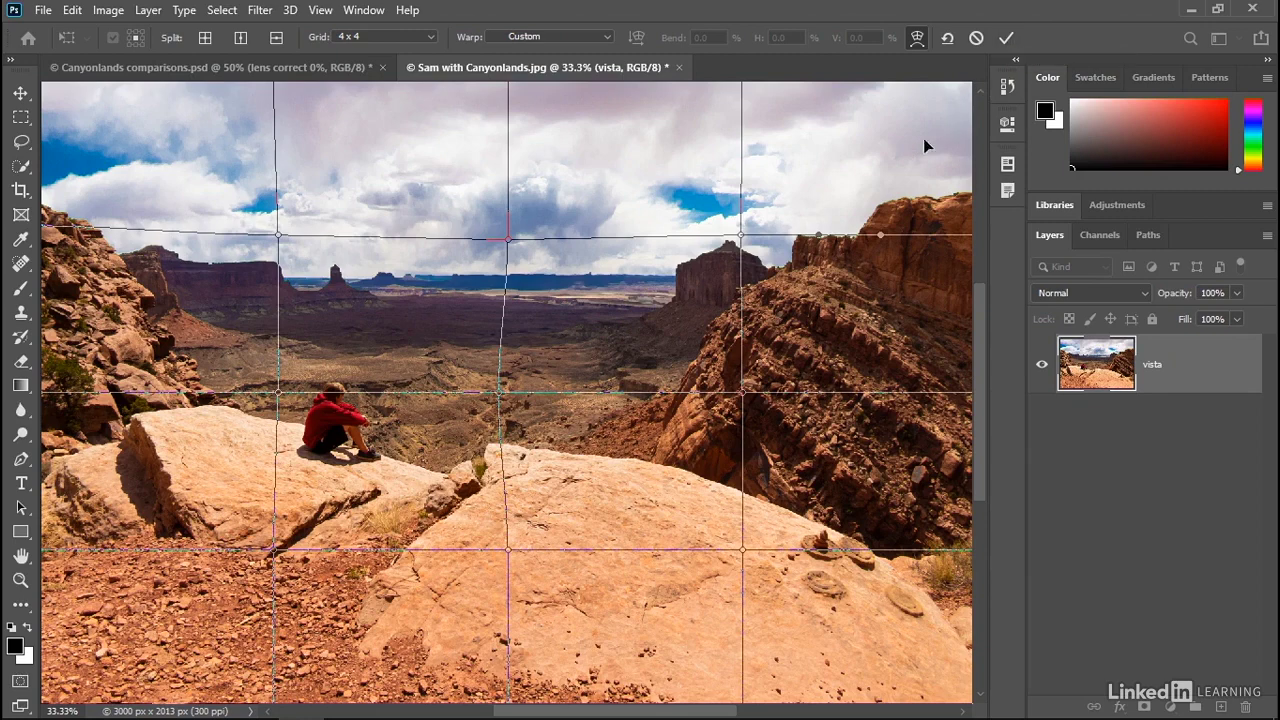
key(Return)
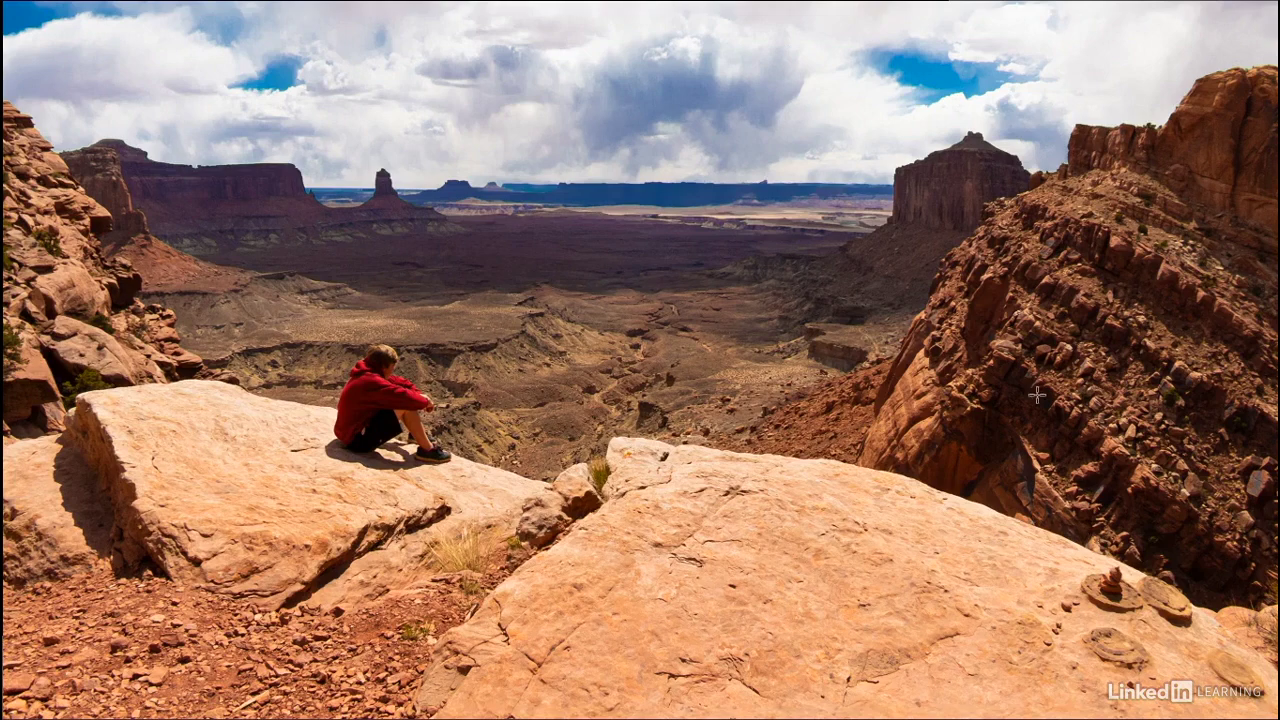
key(ctrl+z)
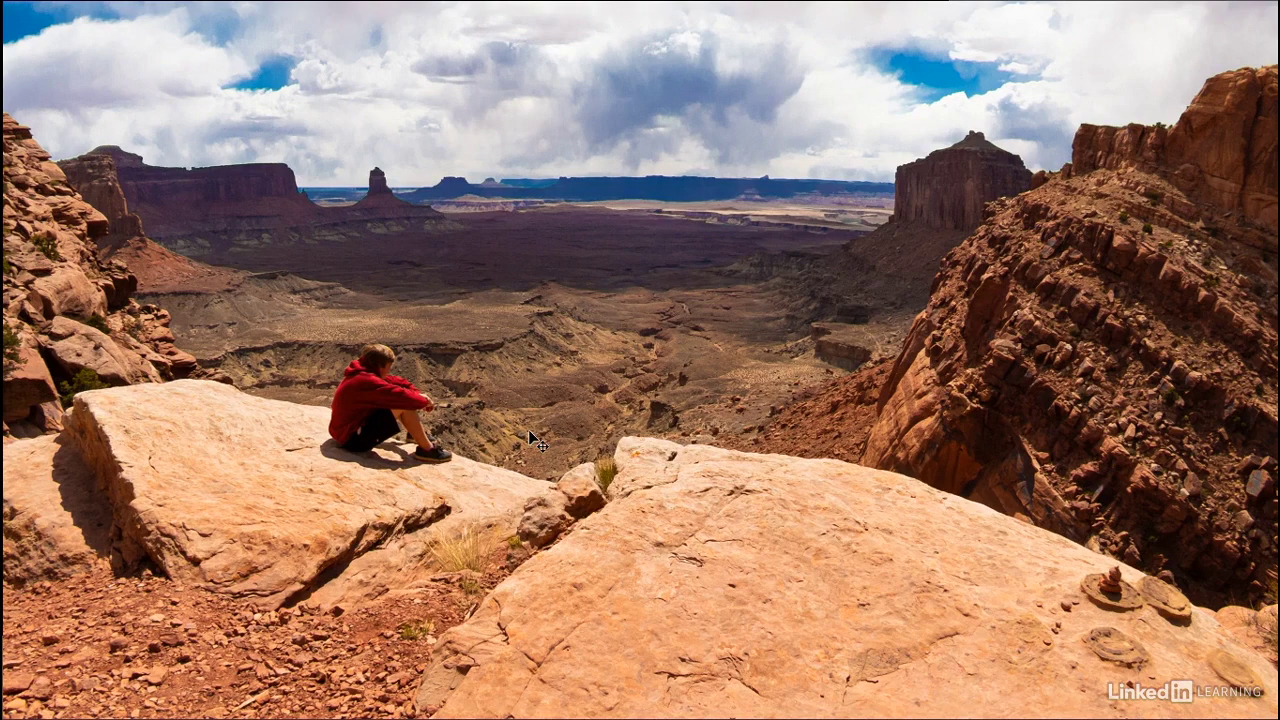
key(ctrl+z)
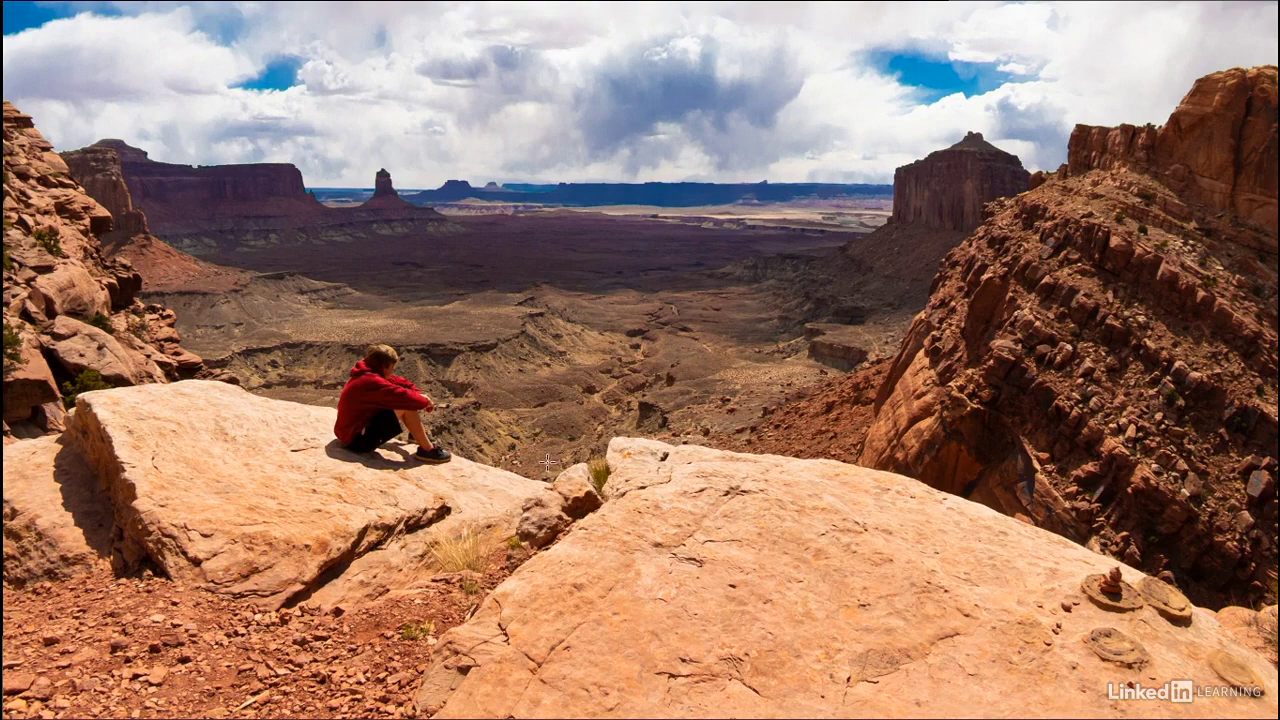